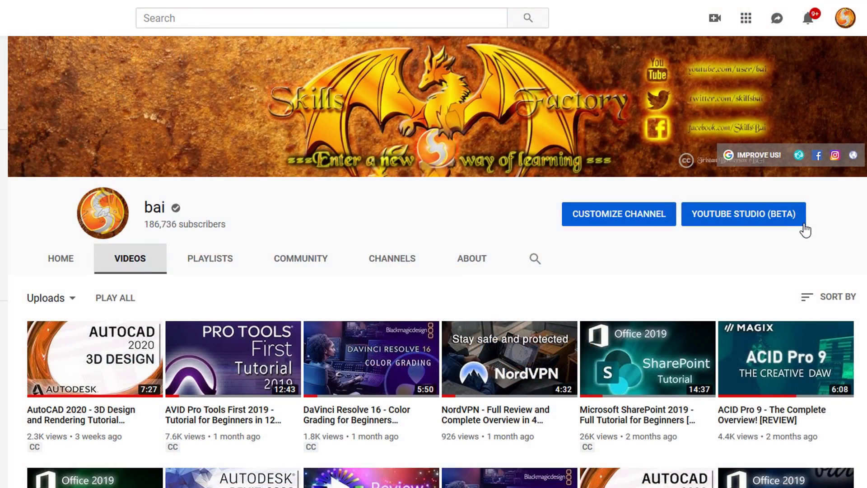
# - Scroll the YouTube uploads grid and the Skills Factory Discounts page down to the CyberLink post
pyautogui.scroll(-5, 808, 228)
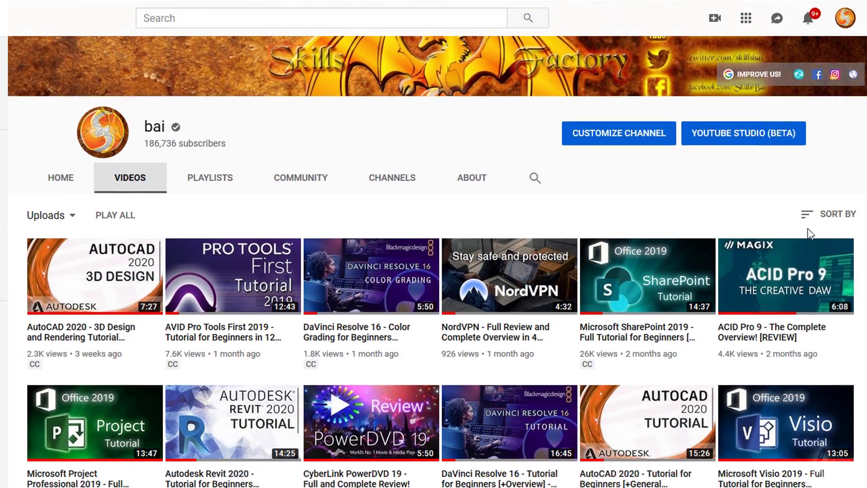
pyautogui.scroll(-6, 807, 229)
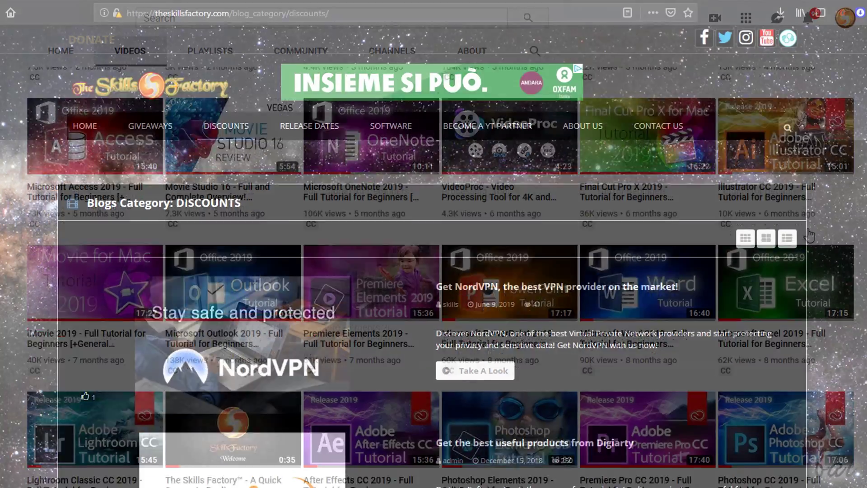
pyautogui.scroll(-9, 773, 131)
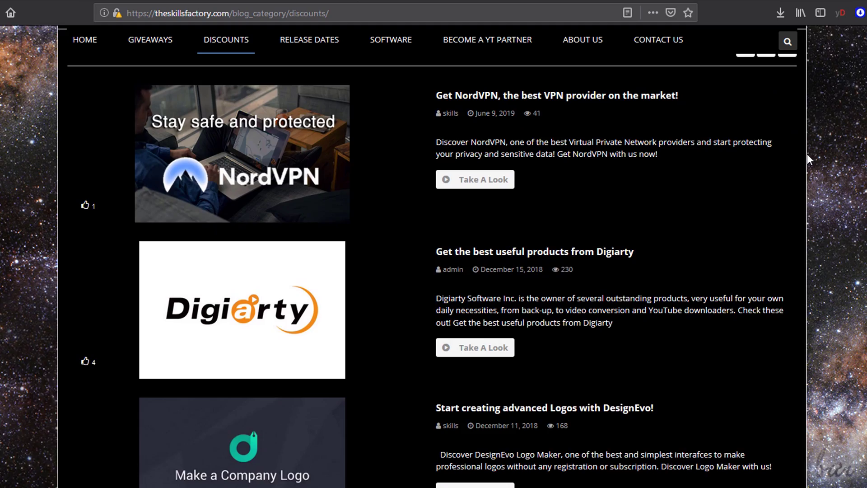
pyautogui.scroll(-5, 806, 153)
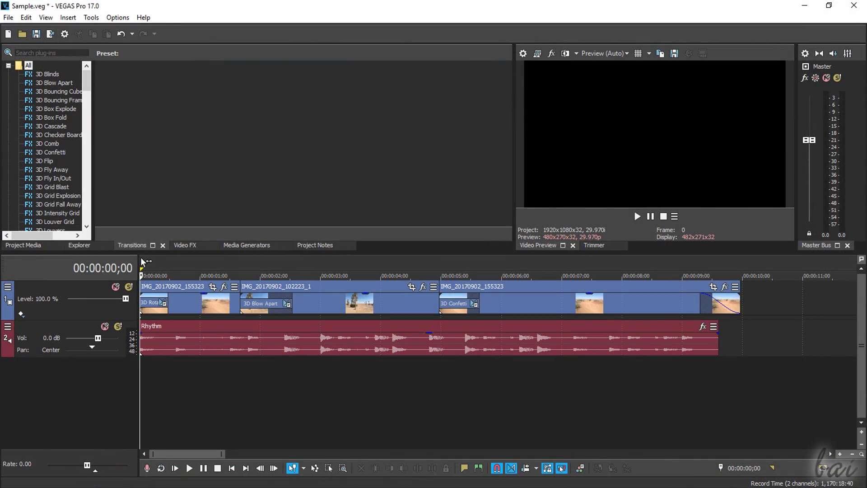
pyautogui.moveTo(142, 262); pyautogui.dragTo(302, 264)
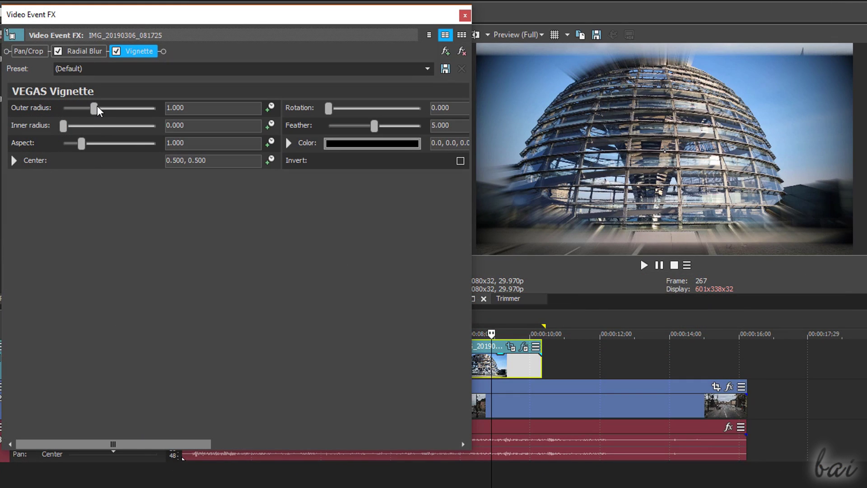
# - Widen the vignette's outer radius to 1.061, then start a new empty Untitled project
pyautogui.moveTo(95, 109); pyautogui.dragTo(73, 135)
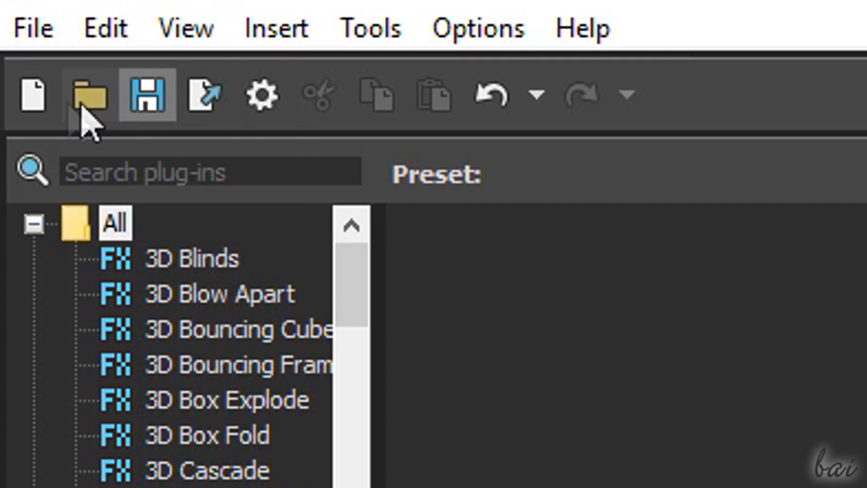
pyautogui.click(31, 109)
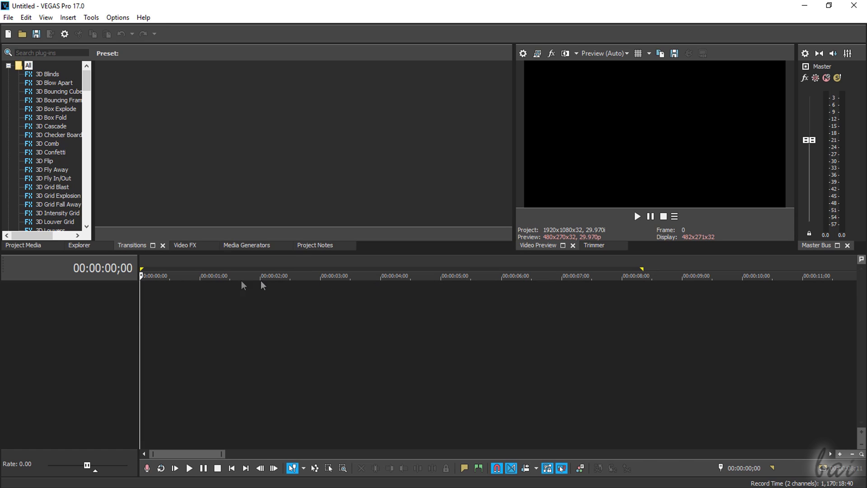
# - Cycle through the Project Media, Explorer, Transitions, Video FX, Media Generators and Project Notes tabs
pyautogui.click(26, 245)
pyautogui.click(86, 244)
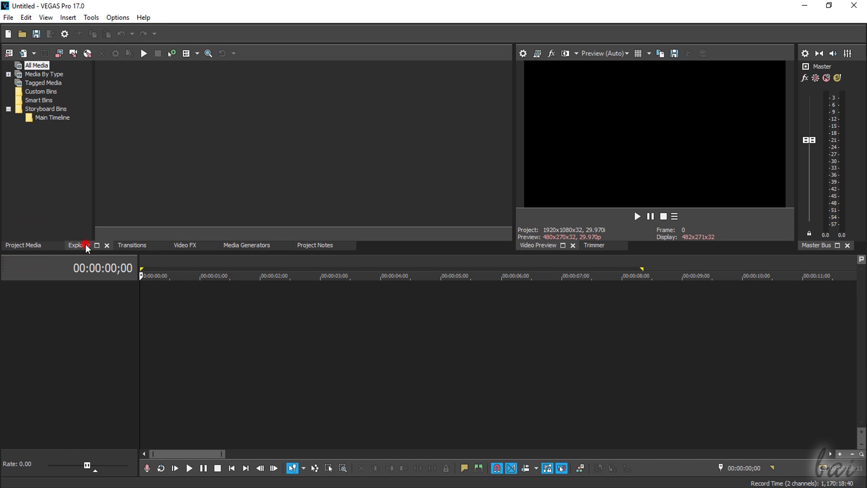
pyautogui.click(132, 245)
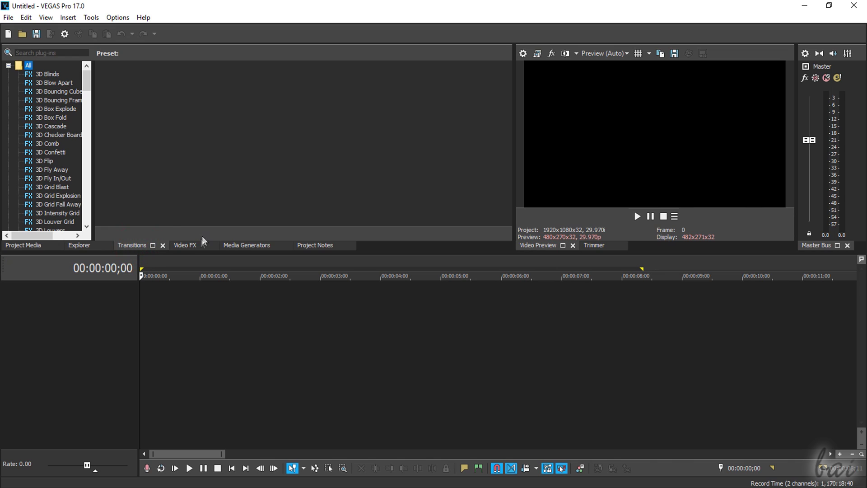
pyautogui.click(191, 246)
pyautogui.click(247, 246)
pyautogui.click(313, 246)
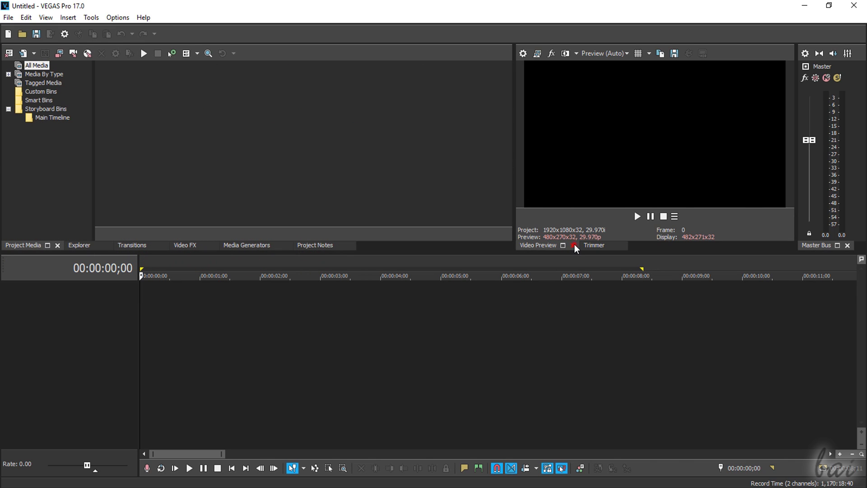
# - Close the Video Preview panel and restore it from View > Window > Video Preview
pyautogui.click(573, 245)
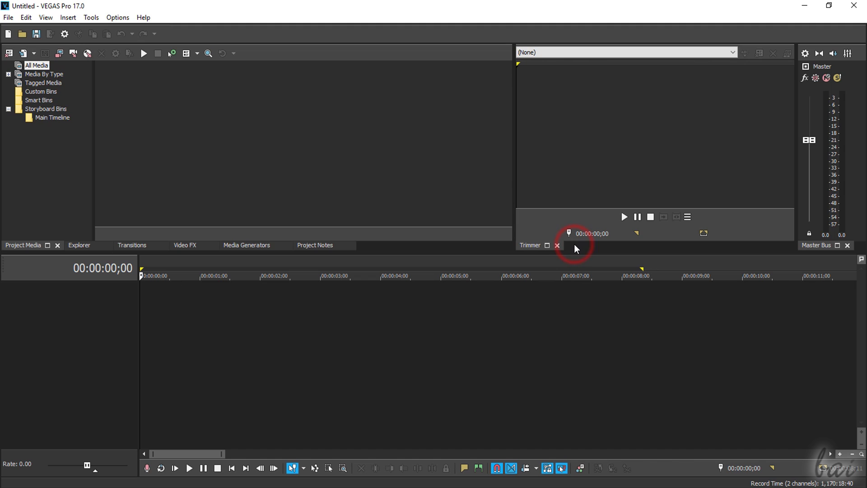
pyautogui.click(45, 18)
pyautogui.moveTo(128, 94)
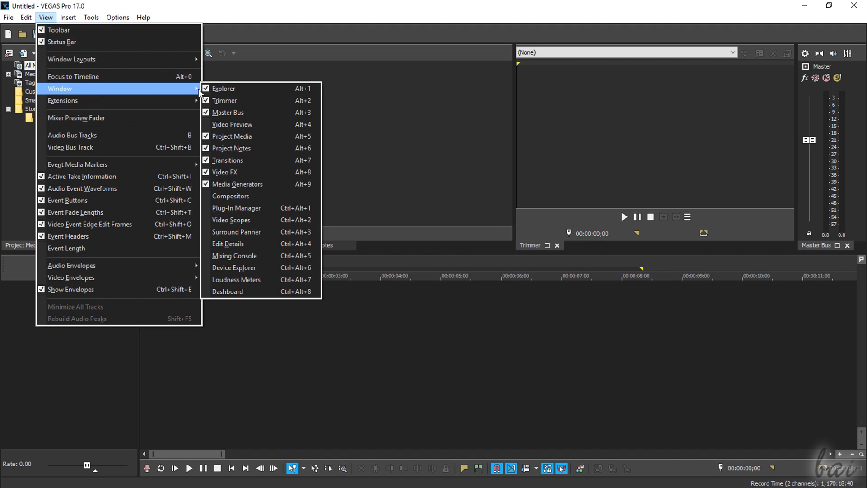
pyautogui.click(255, 124)
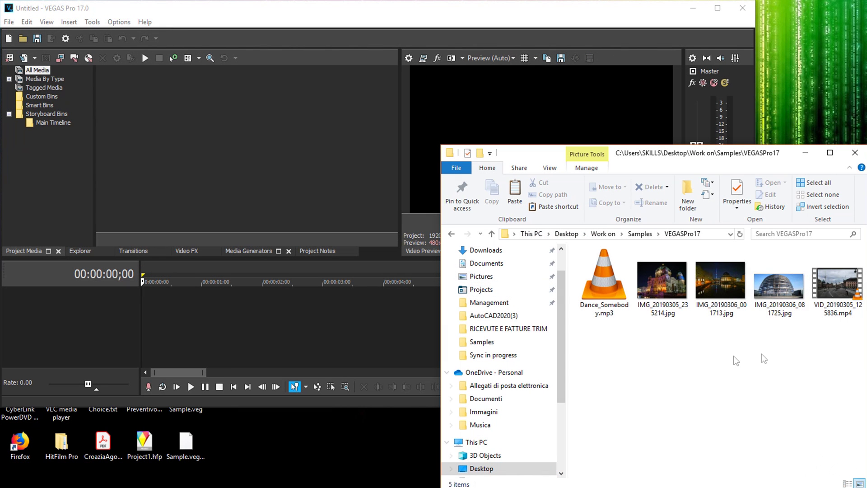
# - Drop VID_20190305_125836.mp4 onto the empty timeline and match the project settings to it
pyautogui.click(828, 289)
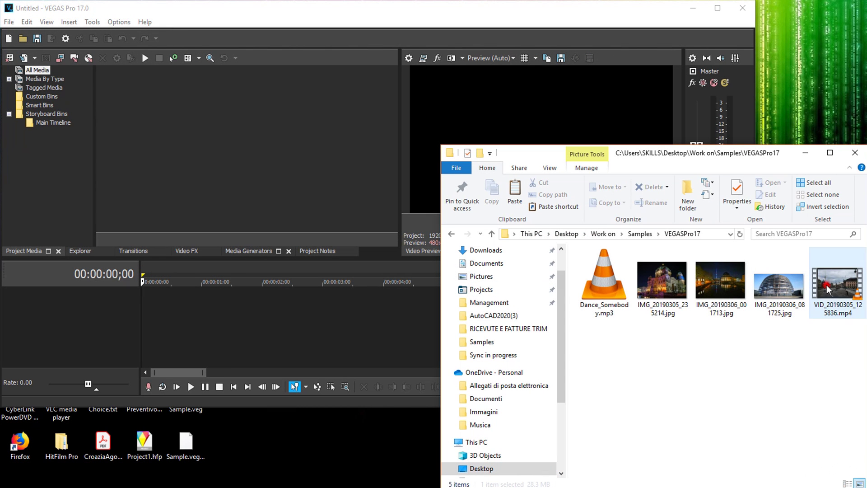
pyautogui.moveTo(832, 284); pyautogui.dragTo(384, 318)
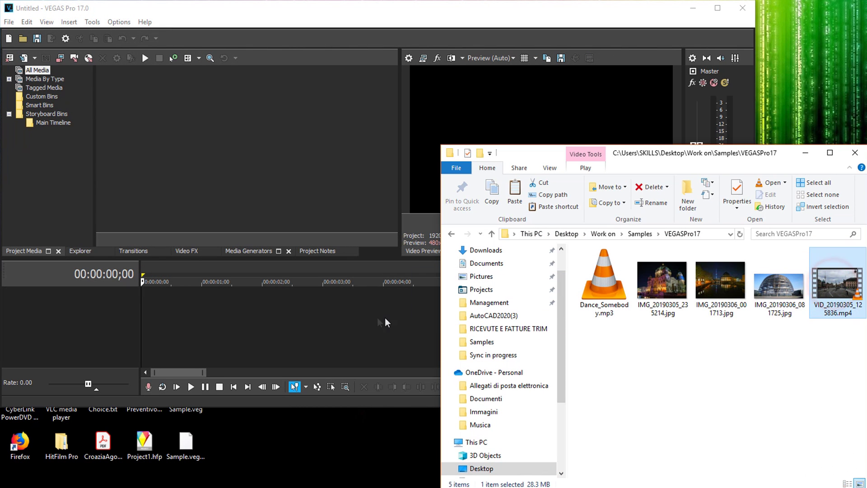
pyautogui.moveTo(204, 313); pyautogui.dragTo(148, 302)
pyautogui.click(433, 175)
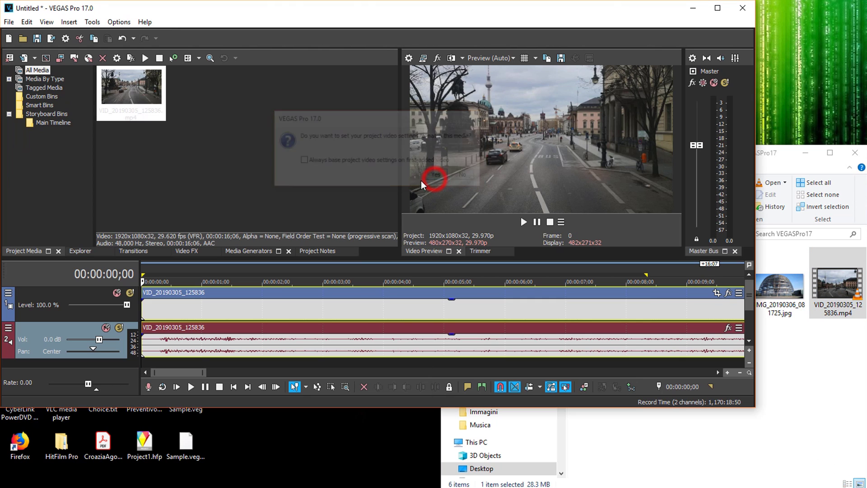
# - Add the dome photo IMG_20190306_081725.jpg and Dance_Somebody.mp3 to the timeline after the video
pyautogui.click(367, 270)
pyautogui.scroll(-1, 371, 289)
pyautogui.scroll(-1, 371, 289)
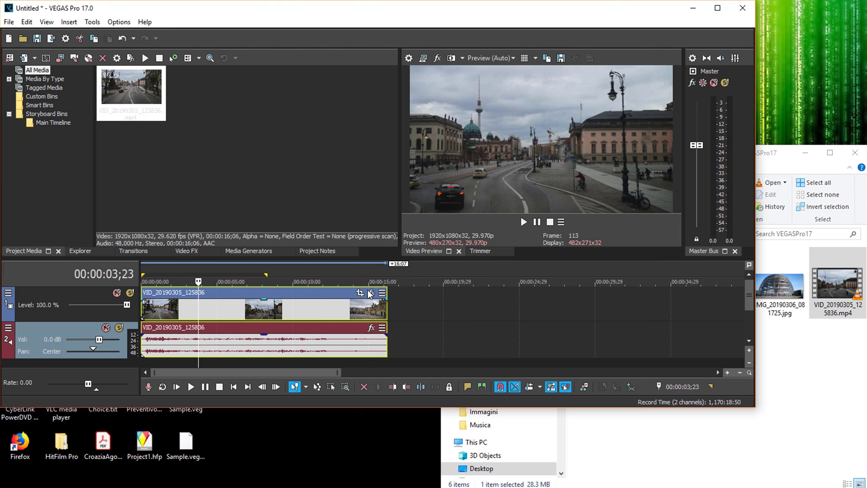
pyautogui.moveTo(780, 289); pyautogui.dragTo(427, 312)
pyautogui.click(603, 278)
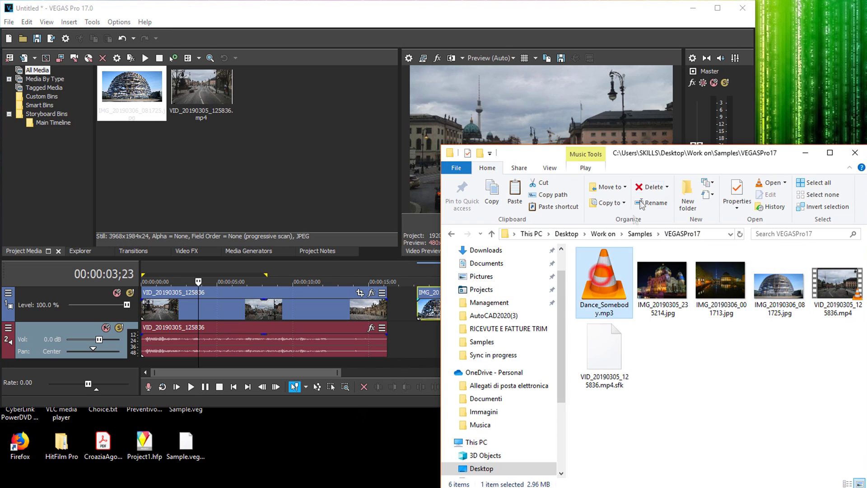
pyautogui.moveTo(716, 155); pyautogui.dragTo(819, 161)
pyautogui.moveTo(703, 280); pyautogui.dragTo(440, 336)
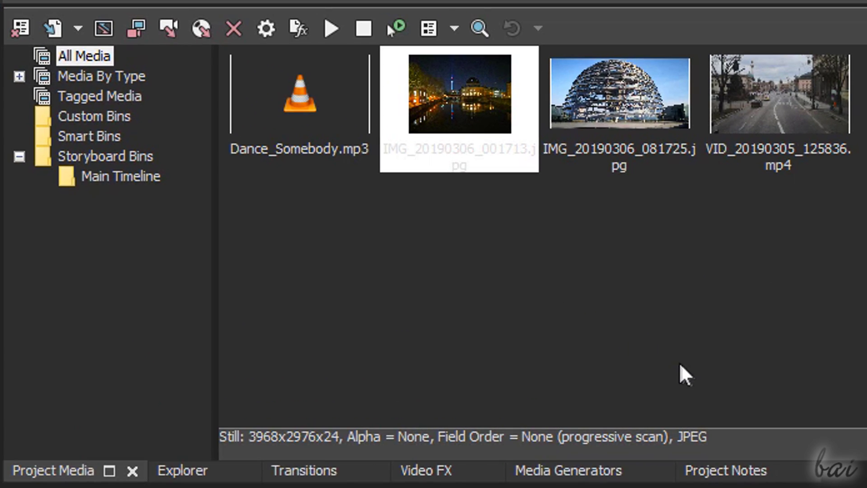
# - Switch windows from the taskbar and start recording the computer screen
pyautogui.click(56, 471)
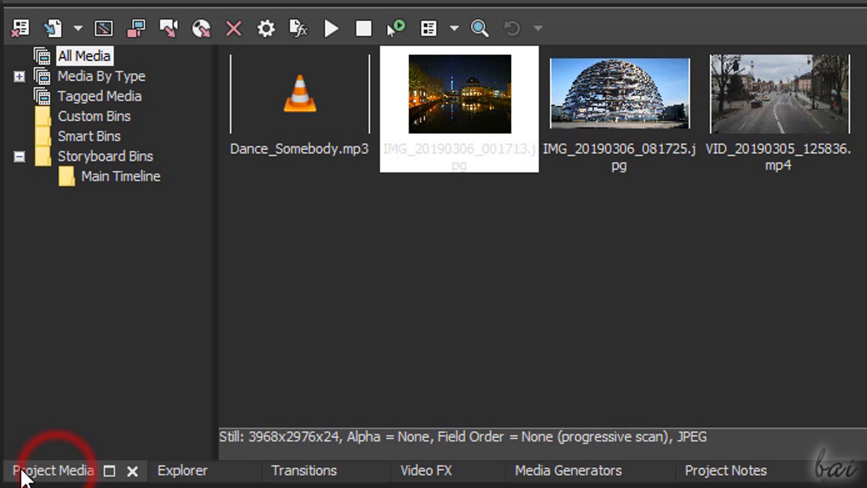
pyautogui.click(140, 39)
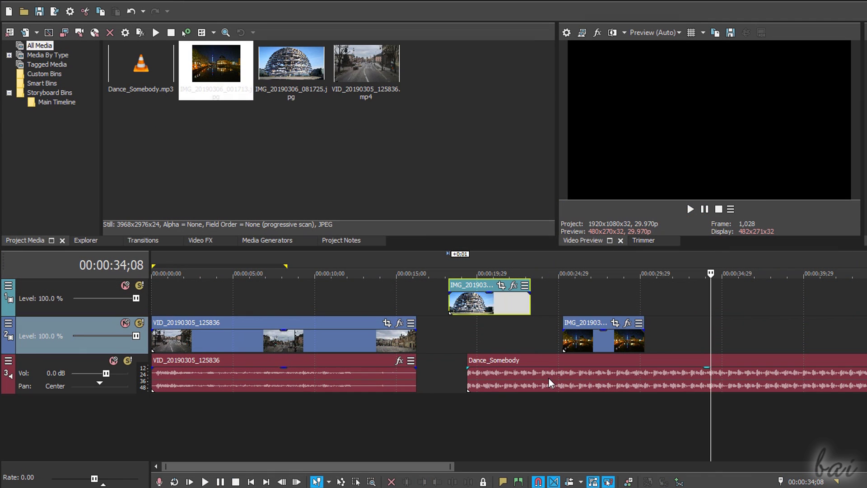
pyautogui.rightClick(556, 291)
pyautogui.click(591, 163)
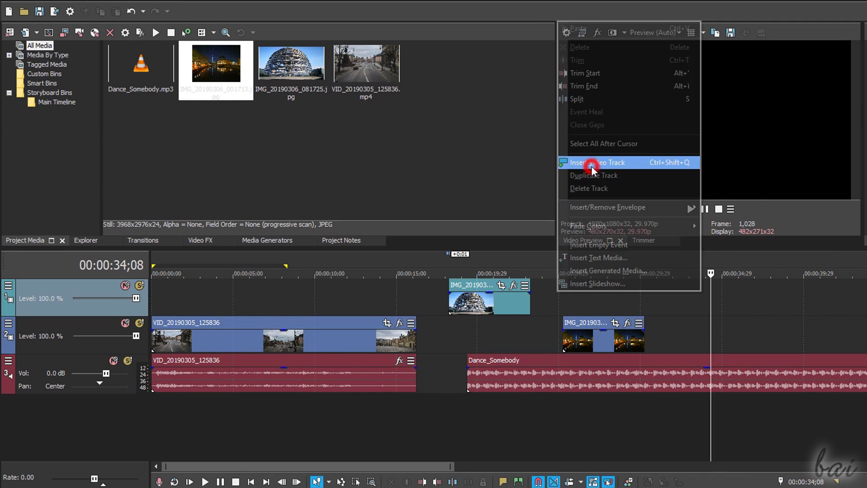
pyautogui.rightClick(590, 295)
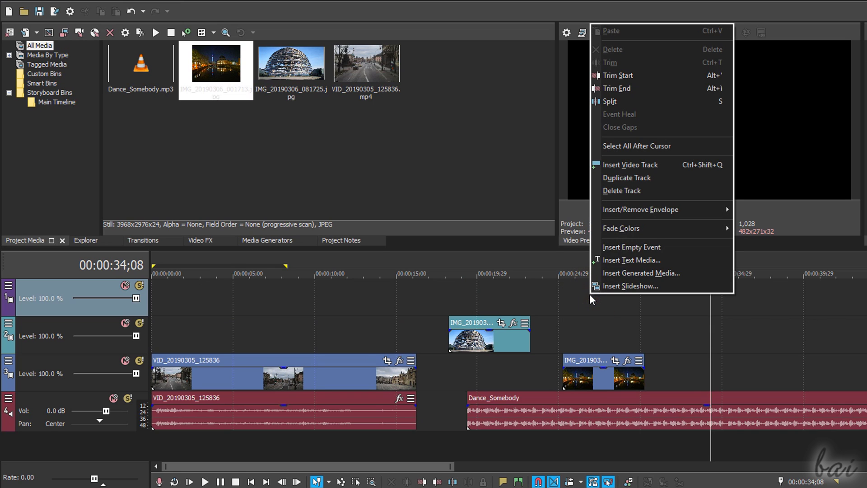
pyautogui.click(638, 194)
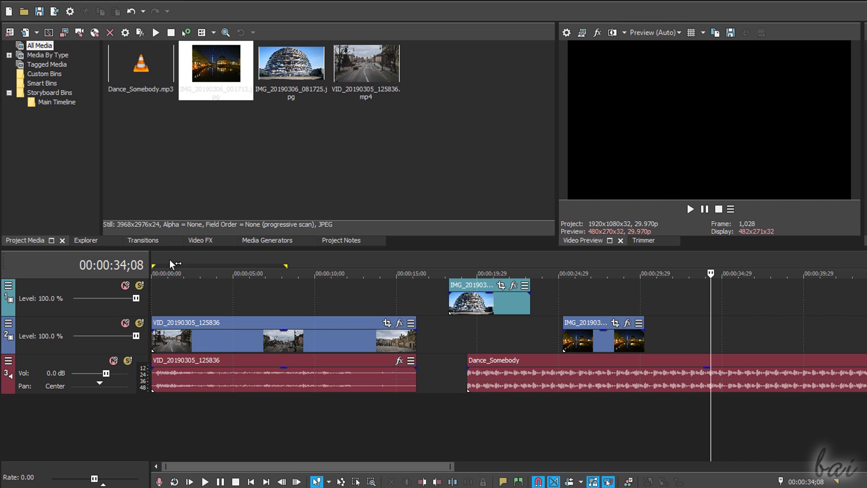
# - Move the playhead through the street clip to just before the dome photo and play from there
pyautogui.click(166, 254)
pyautogui.click(242, 256)
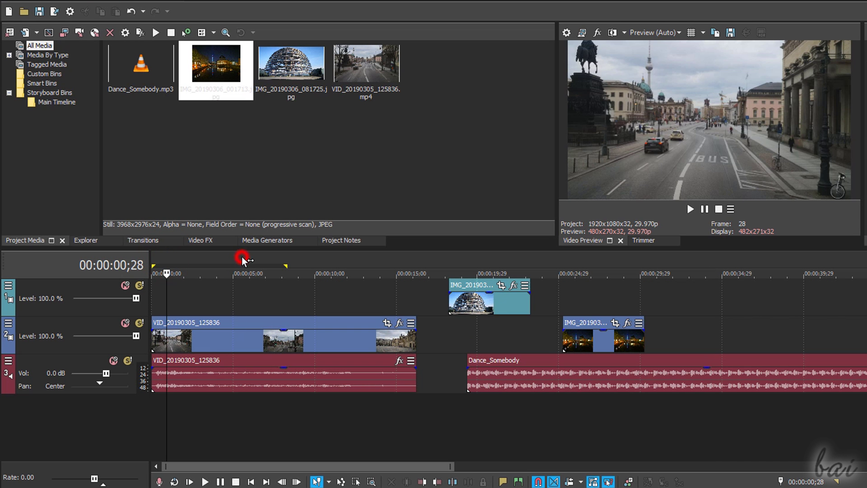
pyautogui.click(369, 265)
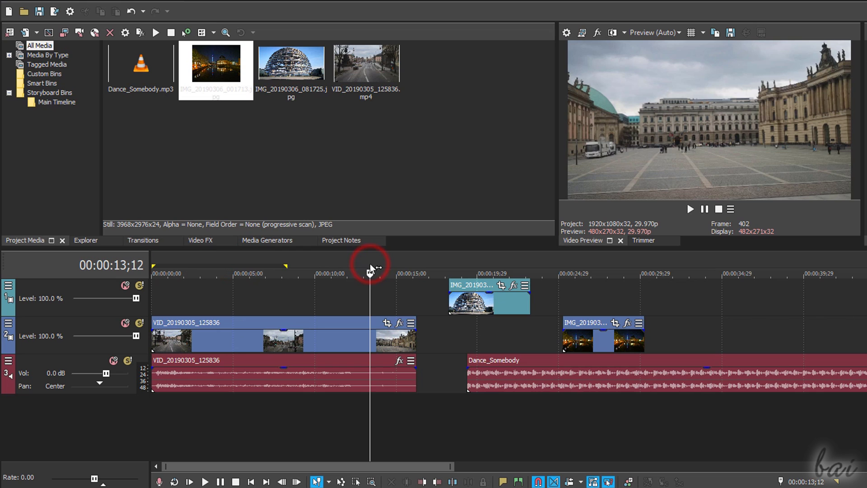
pyautogui.click(473, 254)
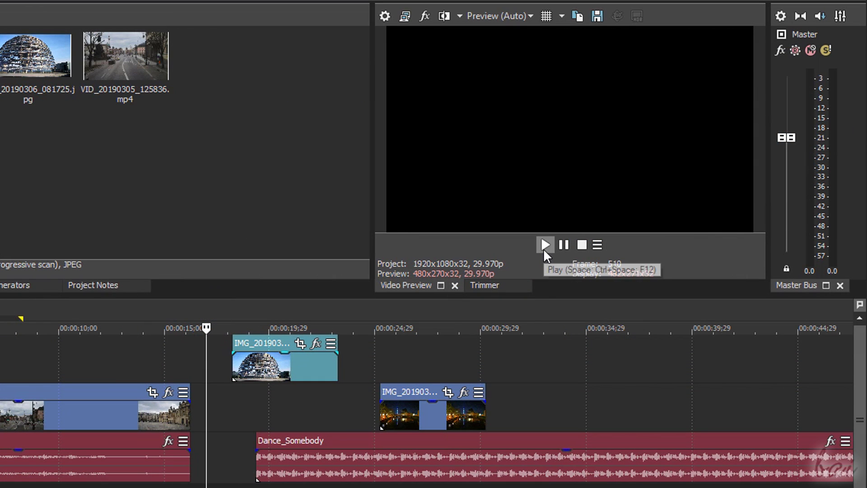
pyautogui.click(544, 250)
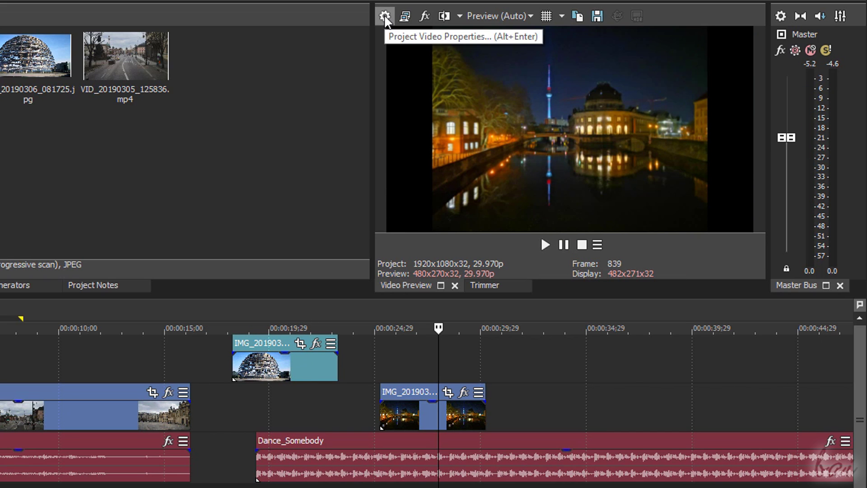
# - Review the project's video width and height, keeping the pixel format at 8-bit
pyautogui.click(385, 16)
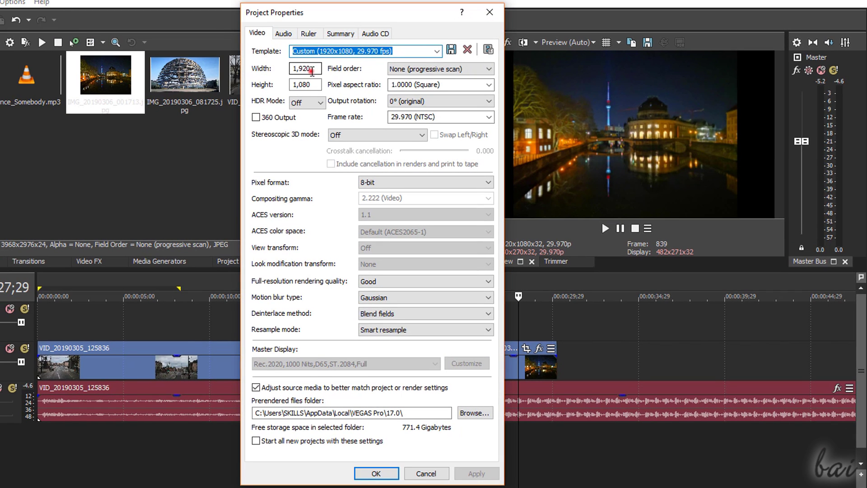
pyautogui.click(312, 70)
pyautogui.click(302, 85)
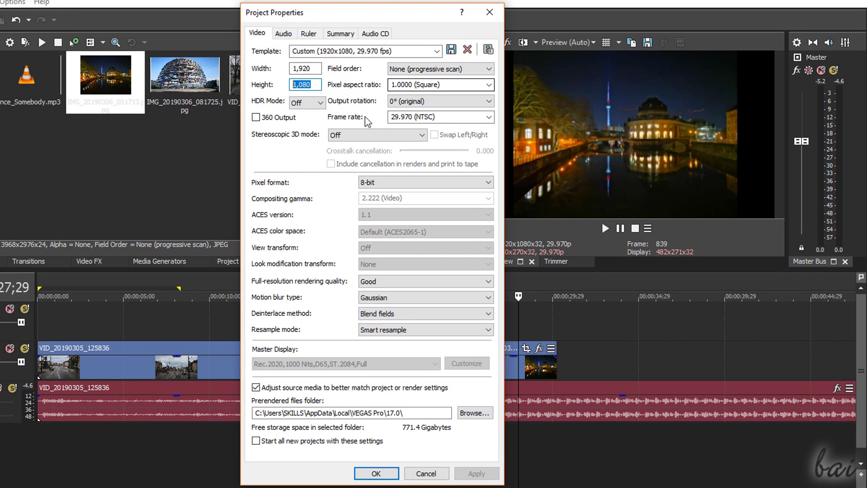
pyautogui.click(429, 182)
pyautogui.click(424, 188)
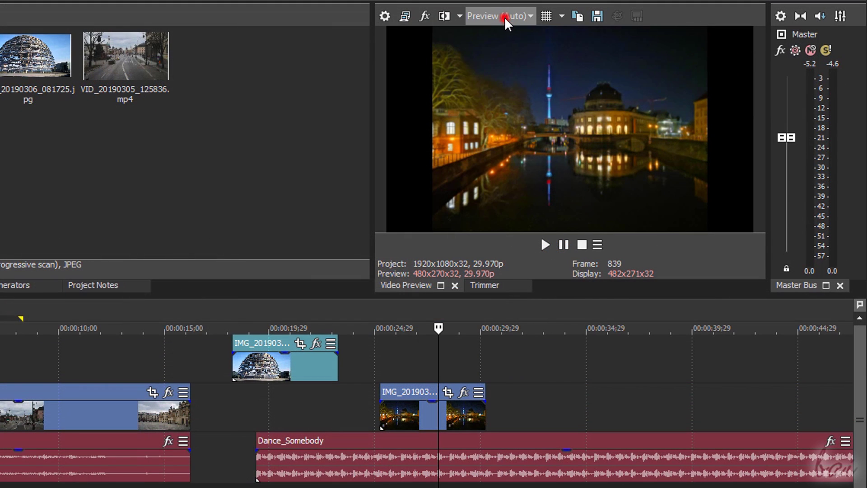
# - Set the Video Preview quality to Preview (Full)
pyautogui.click(504, 16)
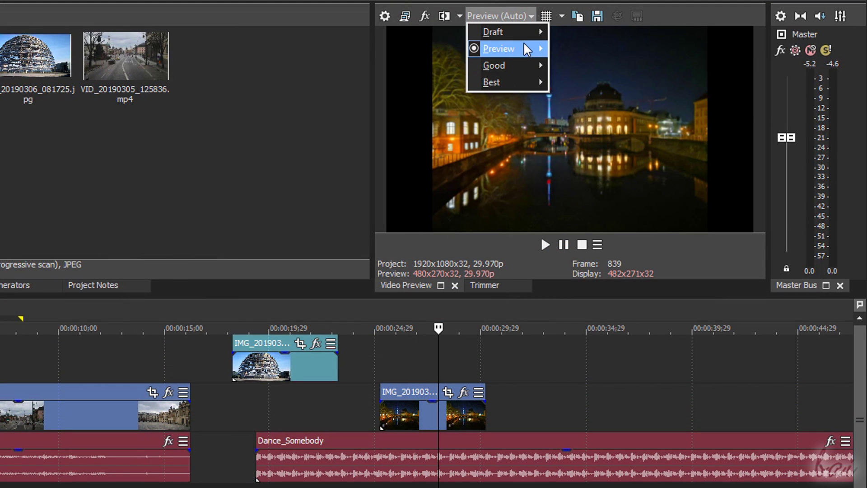
pyautogui.moveTo(527, 31)
pyautogui.click(590, 69)
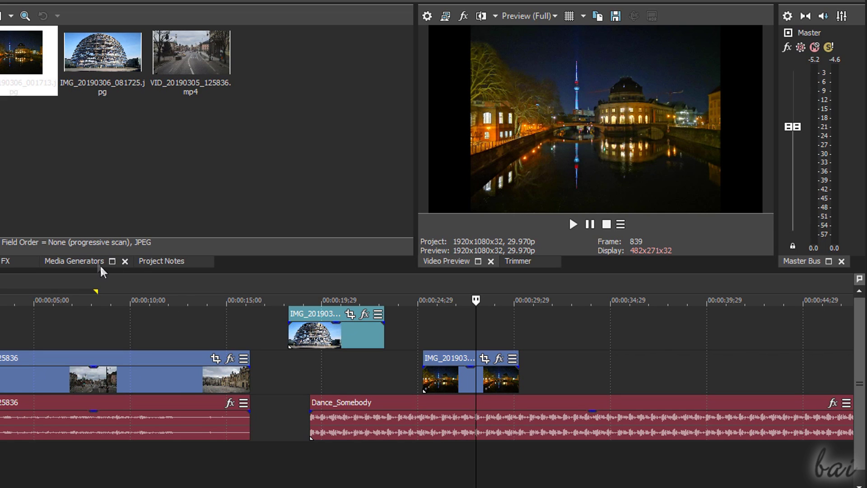
# - Loop-play a region of the street video ending at 00:00:08;00
pyautogui.moveTo(64, 277)
pyautogui.mouseDown()
pyautogui.moveTo(226, 286)
pyautogui.moveTo(23, 280)
pyautogui.moveTo(149, 286)
pyautogui.mouseUp()
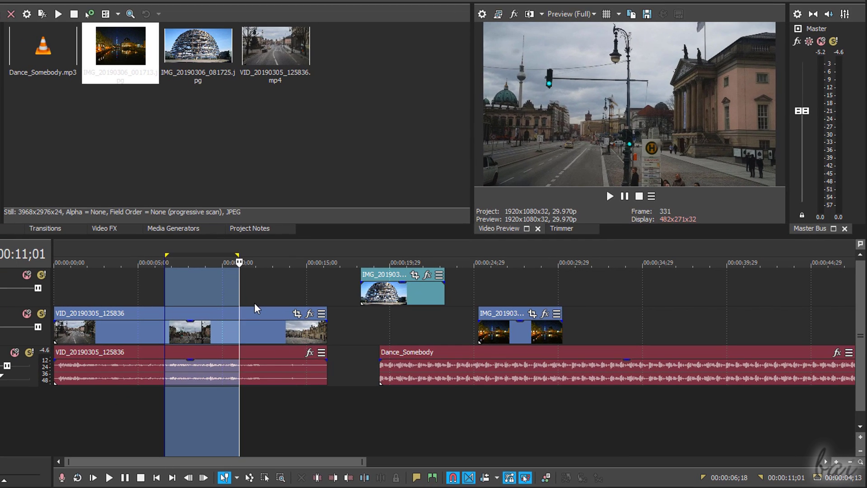
pyautogui.moveTo(237, 256); pyautogui.dragTo(189, 256)
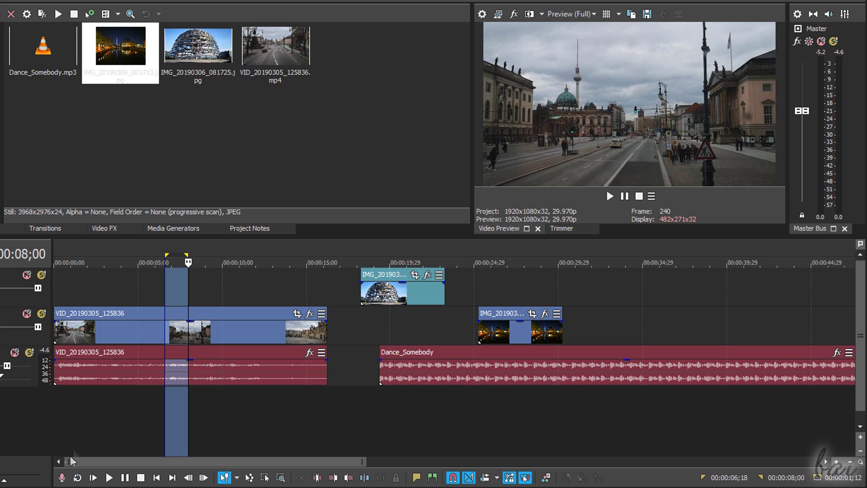
pyautogui.click(77, 480)
pyautogui.click(114, 482)
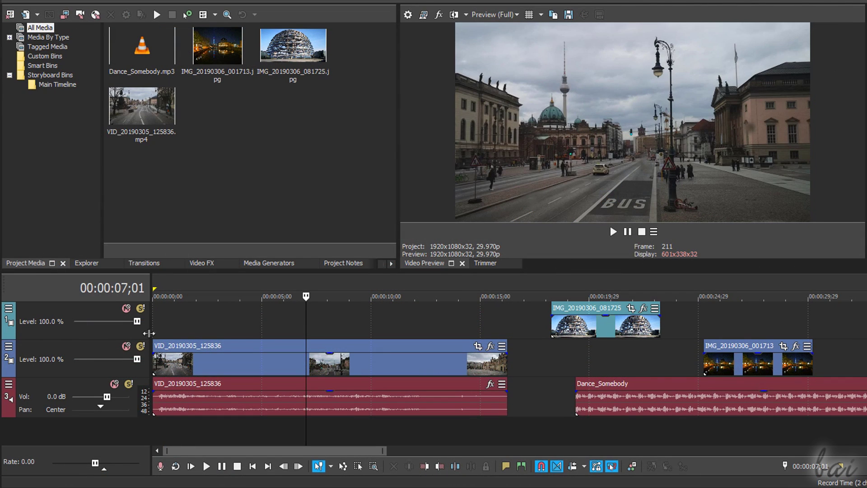
# - Widen the track headers and toggle mute and solo on the street video and audio tracks
pyautogui.moveTo(148, 333); pyautogui.dragTo(174, 311)
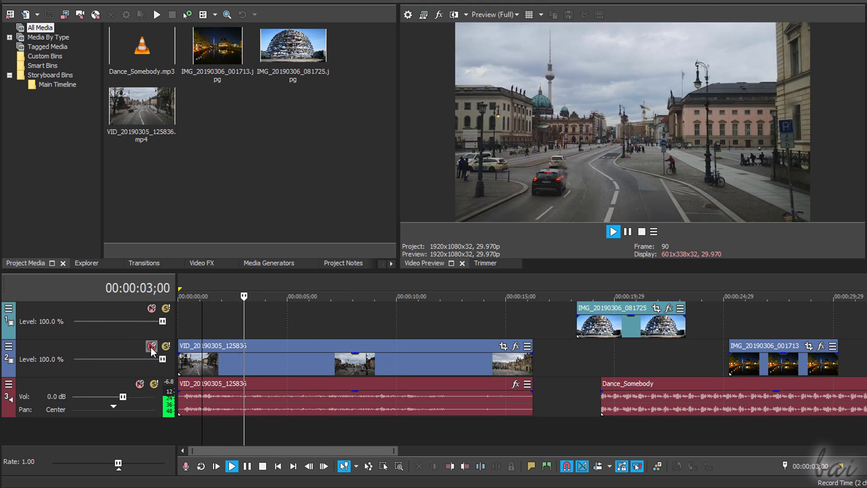
pyautogui.click(152, 345)
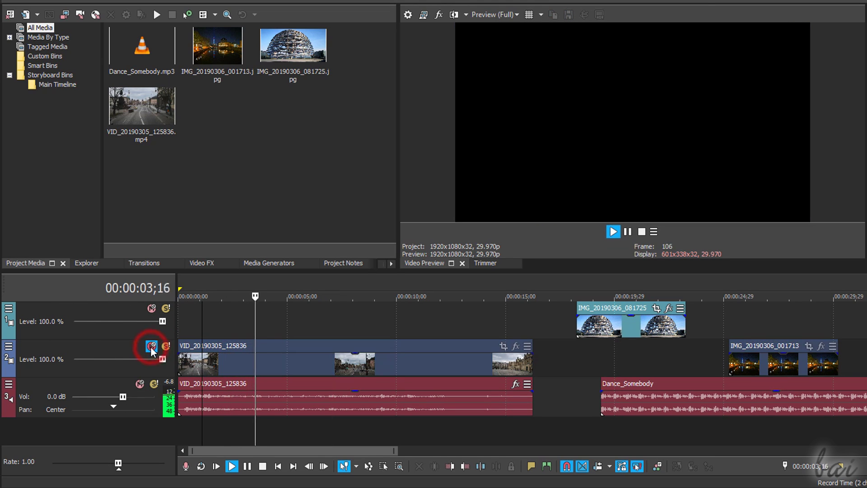
pyautogui.click(151, 346)
pyautogui.click(140, 384)
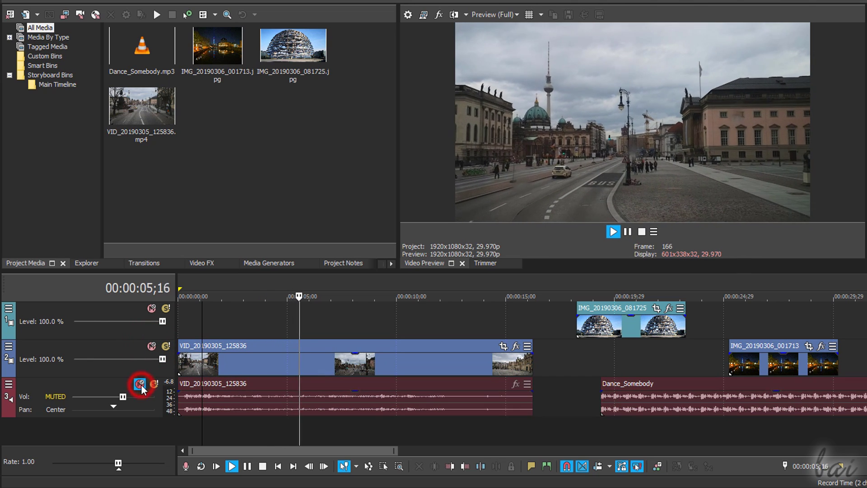
pyautogui.click(140, 384)
pyautogui.click(166, 346)
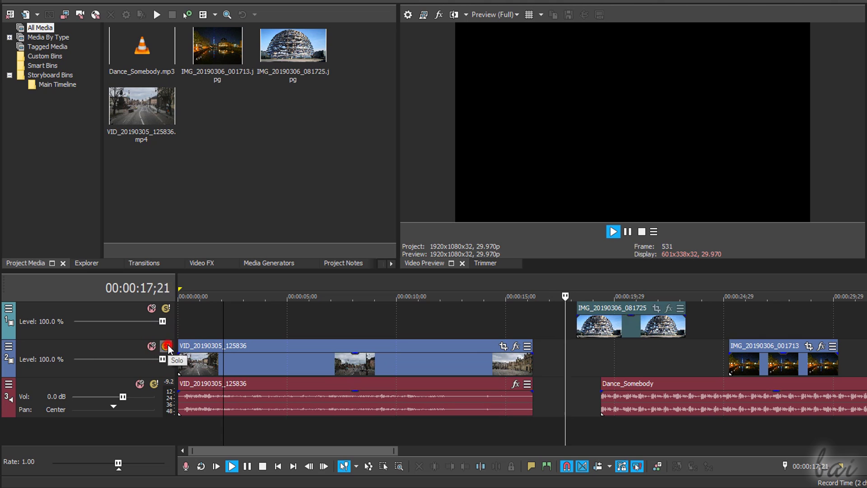
pyautogui.click(167, 346)
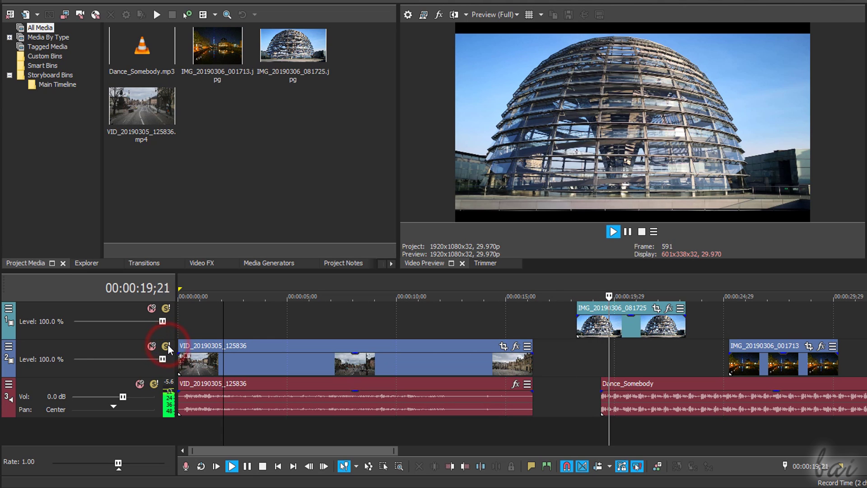
pyautogui.click(166, 346)
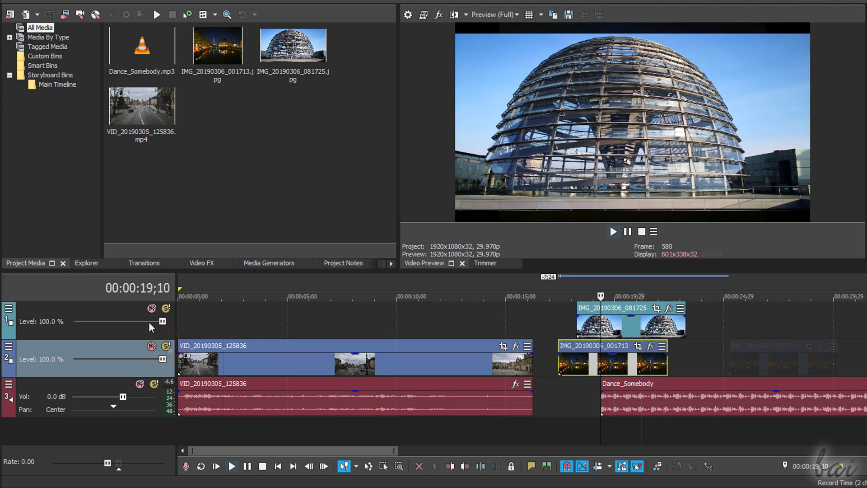
# - Lower the top image track's opacity, turn down the audio track's volume and reset its peak readout
pyautogui.click(119, 306)
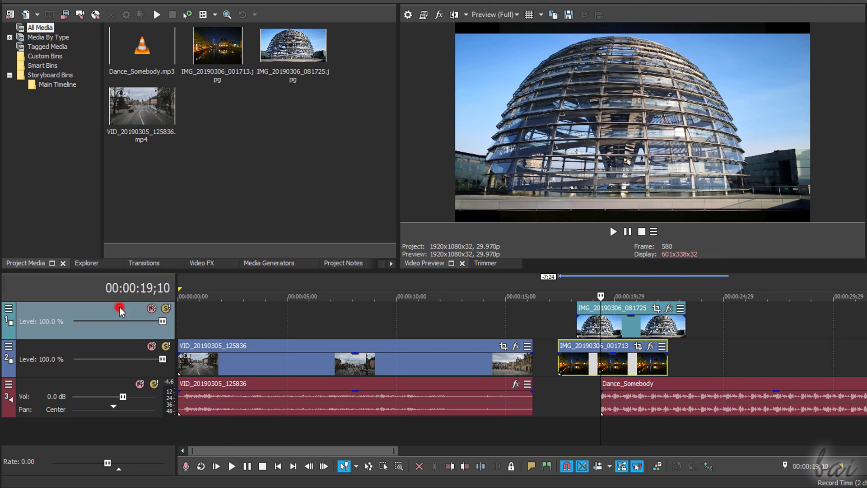
pyautogui.moveTo(162, 321)
pyautogui.mouseDown()
pyautogui.moveTo(66, 318)
pyautogui.moveTo(154, 329)
pyautogui.moveTo(89, 330)
pyautogui.moveTo(163, 329)
pyautogui.mouseUp()
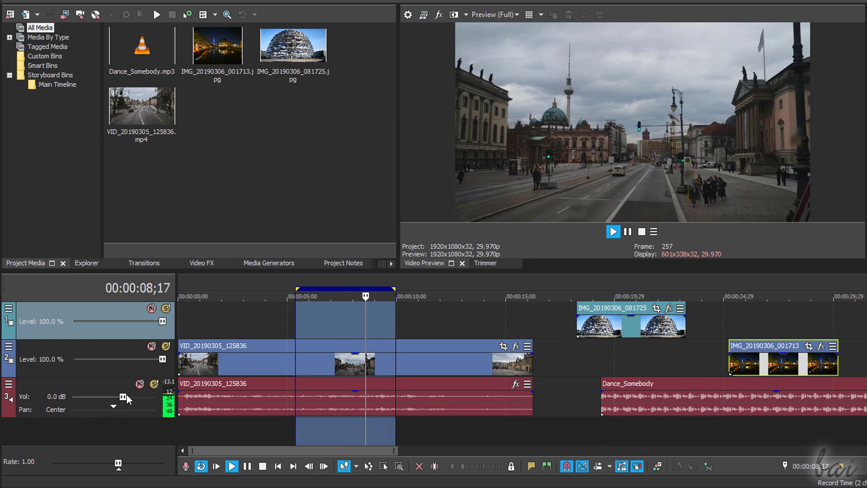
pyautogui.moveTo(123, 396); pyautogui.dragTo(165, 416)
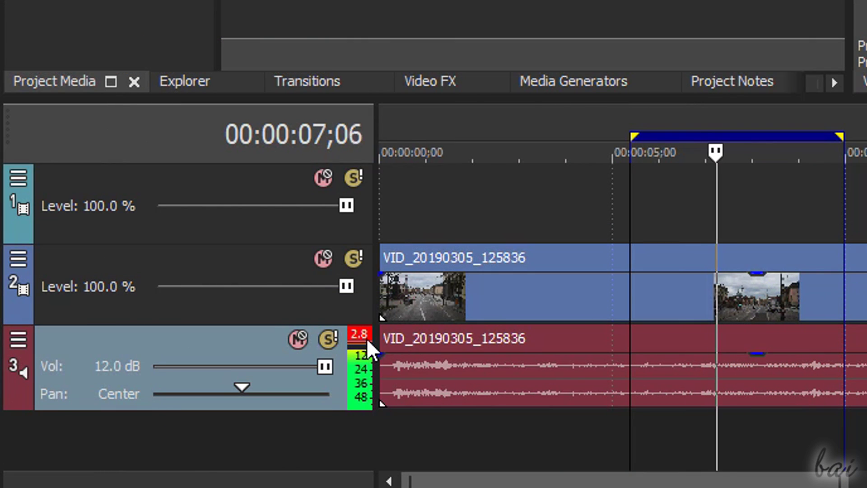
pyautogui.click(170, 383)
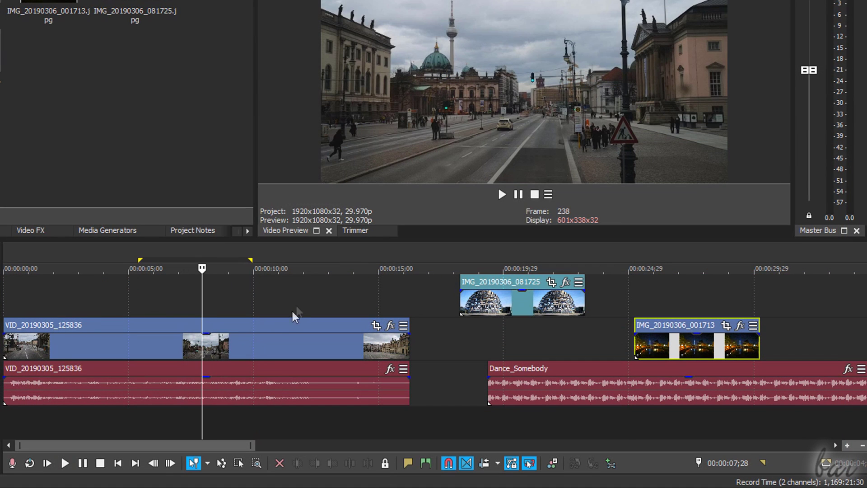
# - With the Normal Edit Tool, select the street video, dome and night image events one by one, then deselect
pyautogui.click(194, 463)
pyautogui.click(104, 338)
pyautogui.click(492, 297)
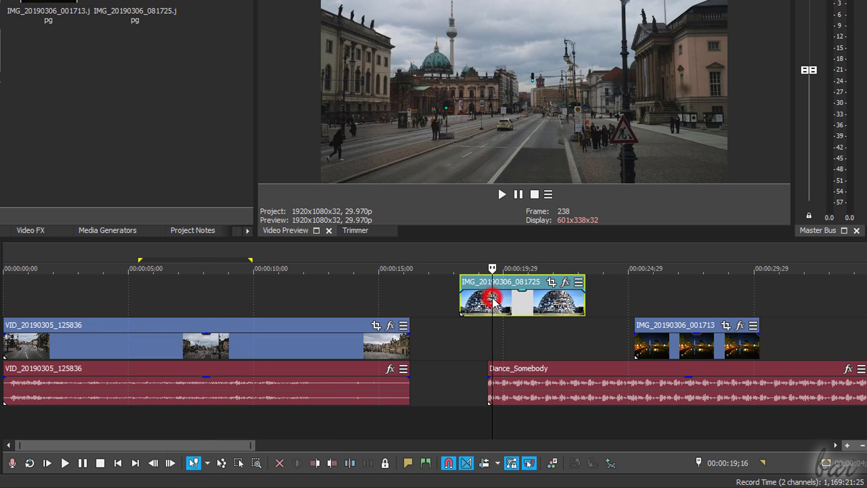
pyautogui.click(643, 336)
pyautogui.click(438, 406)
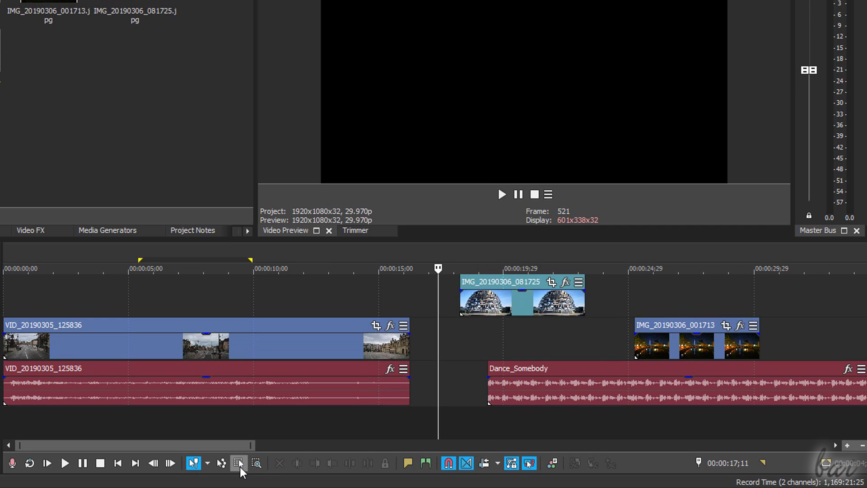
# - Marquee-select the street clips, dome image and Dance_Somebody music with the Selection Edit Tool
pyautogui.click(238, 462)
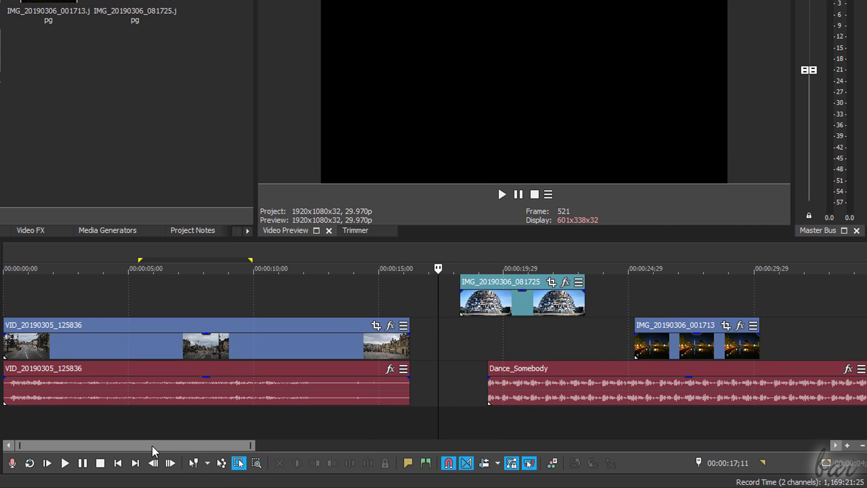
pyautogui.click(75, 424)
pyautogui.moveTo(406, 423); pyautogui.dragTo(550, 367)
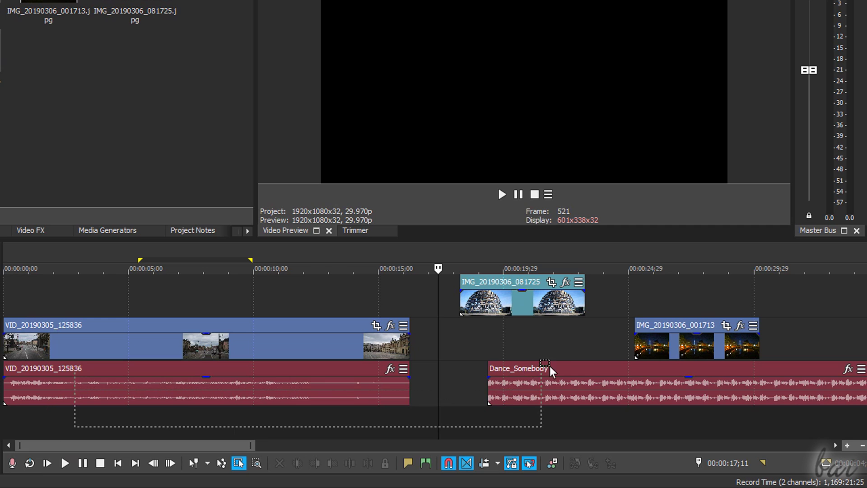
pyautogui.moveTo(610, 313); pyautogui.dragTo(619, 288)
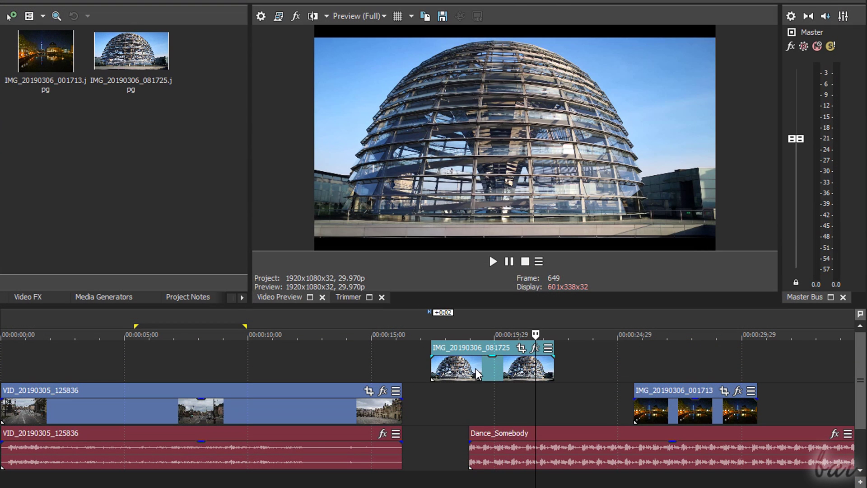
# - Move the dome photo IMG_20190306_081725 down to the street-video track and mark a region around 16 seconds
pyautogui.click(475, 369)
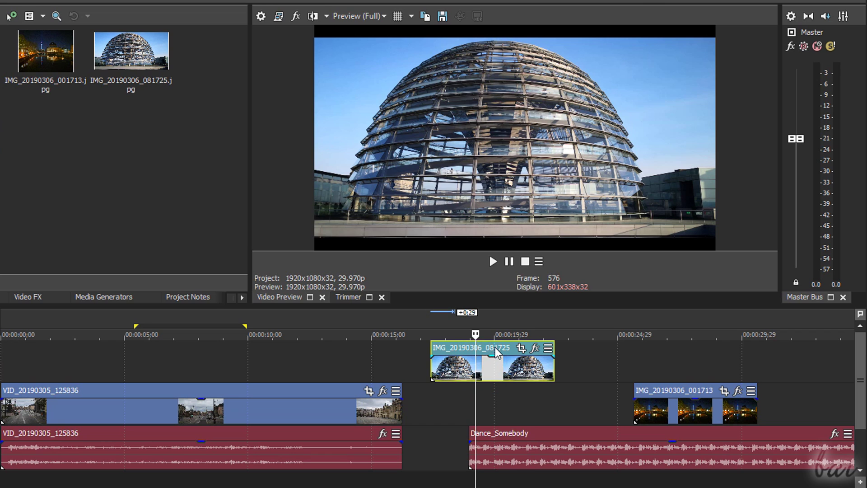
pyautogui.moveTo(495, 348); pyautogui.dragTo(467, 404)
pyautogui.moveTo(684, 390); pyautogui.dragTo(549, 361)
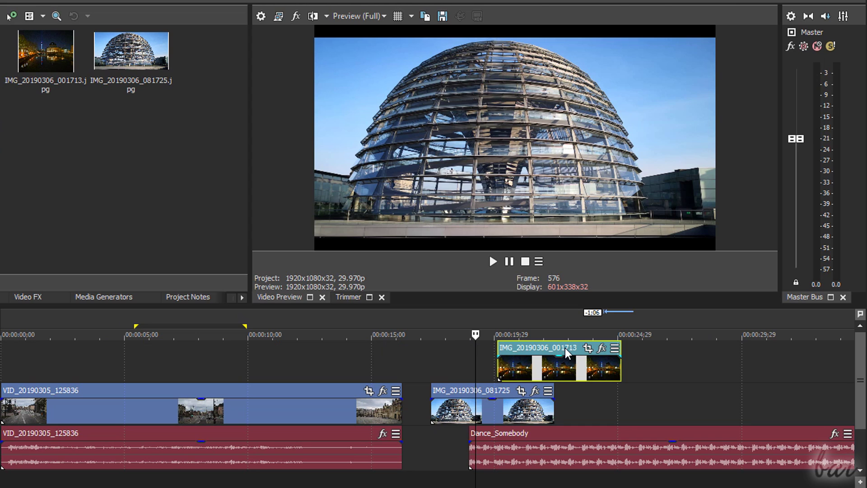
pyautogui.moveTo(418, 324)
pyautogui.mouseDown()
pyautogui.moveTo(584, 319)
pyautogui.moveTo(638, 329)
pyautogui.moveTo(464, 316)
pyautogui.moveTo(401, 321)
pyautogui.moveTo(458, 316)
pyautogui.mouseUp()
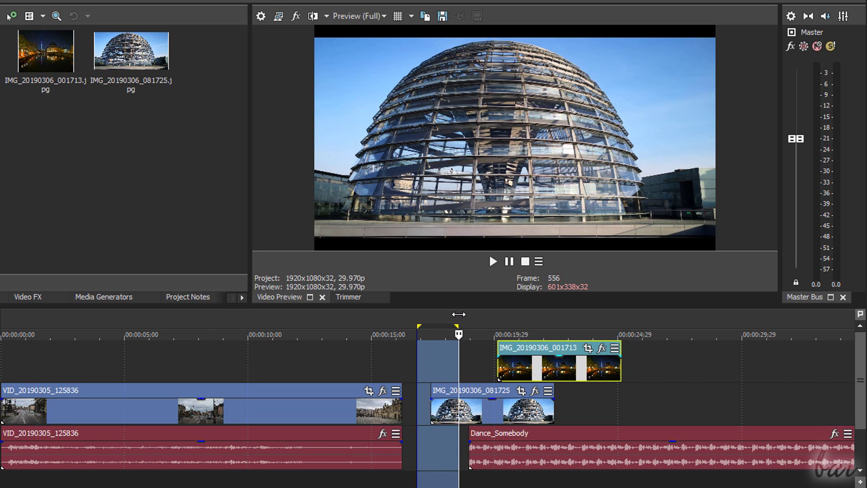
pyautogui.press('Escape')
pyautogui.click(460, 398)
pyautogui.rightClick(451, 392)
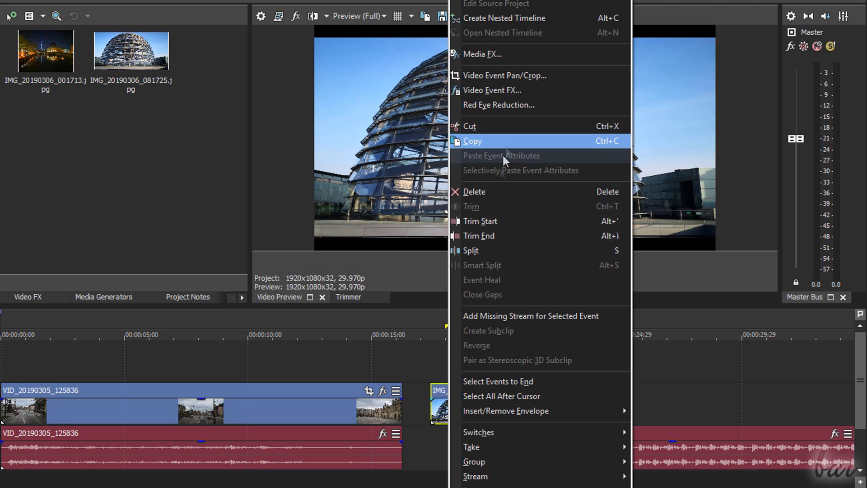
pyautogui.click(499, 127)
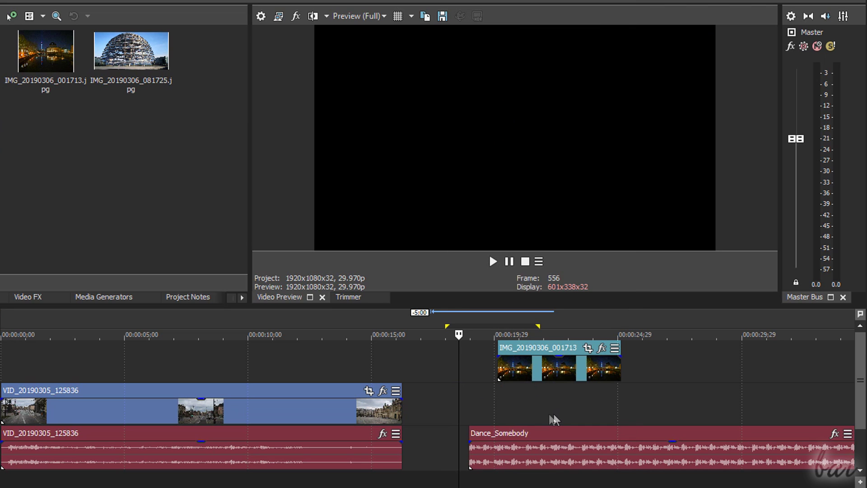
pyautogui.hotkey('ctrl', 'z')
pyautogui.moveTo(169, 315); pyautogui.dragTo(230, 326)
pyautogui.press('Delete')
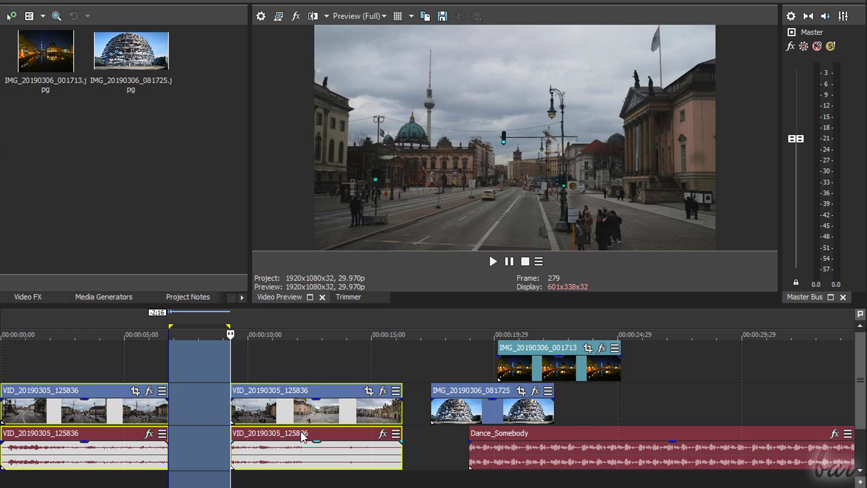
pyautogui.click(326, 353)
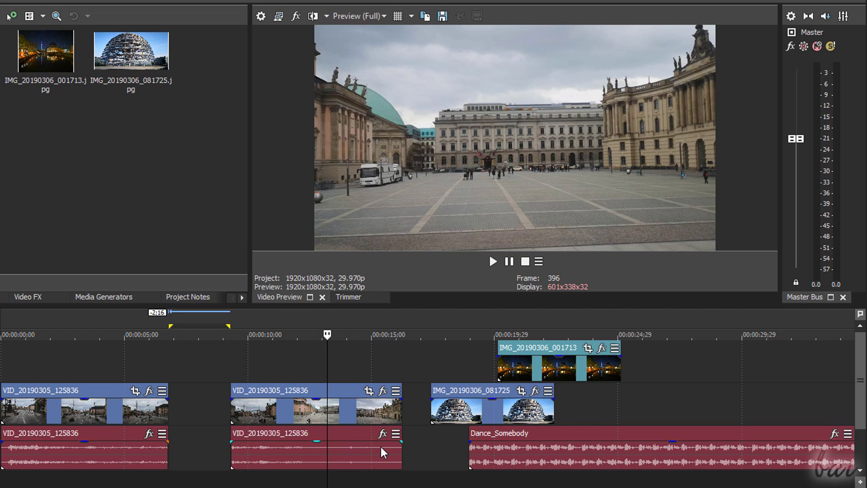
pyautogui.hotkey('ctrl', 'z')
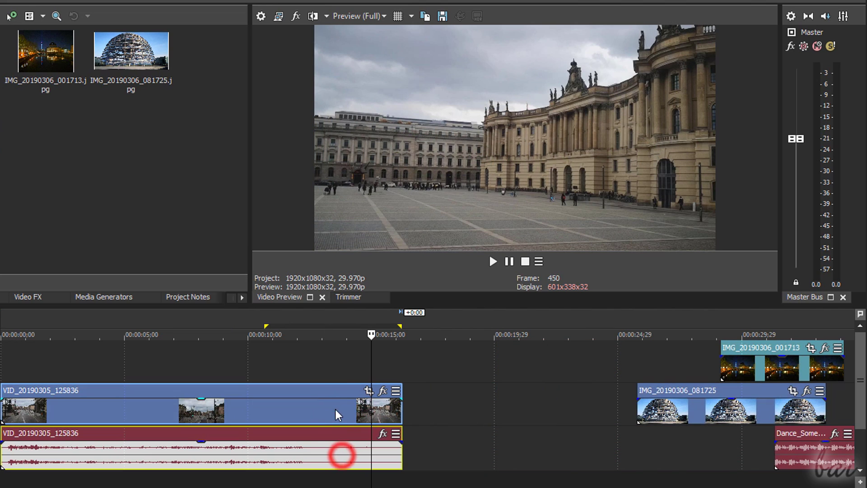
# - Stretch and trim the street video and audio events' lengths, then preview from near the start
pyautogui.moveTo(401, 409); pyautogui.dragTo(561, 407)
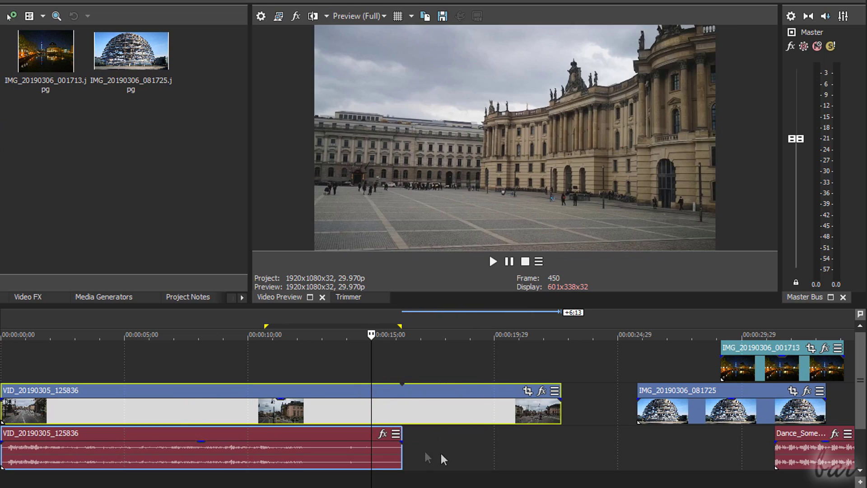
pyautogui.moveTo(402, 435); pyautogui.dragTo(561, 435)
pyautogui.moveTo(289, 326); pyautogui.dragTo(473, 327)
pyautogui.moveTo(561, 408); pyautogui.dragTo(237, 409)
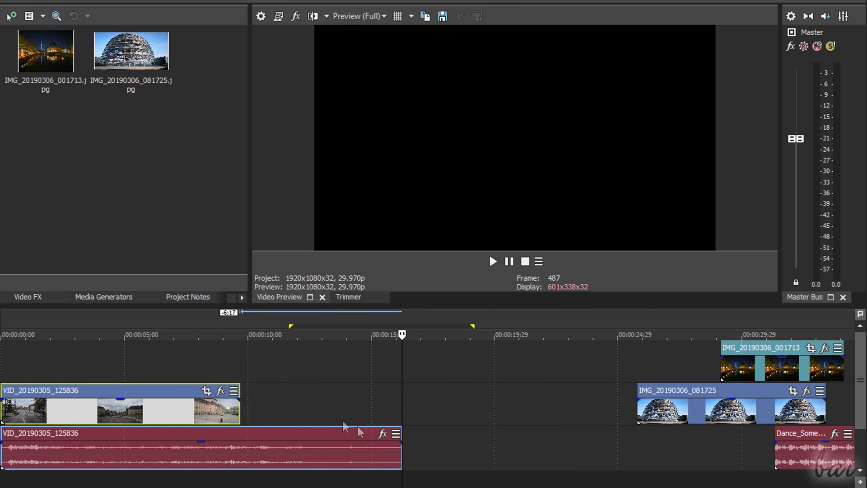
pyautogui.moveTo(400, 443); pyautogui.dragTo(238, 442)
pyautogui.moveTo(108, 326); pyautogui.dragTo(251, 344)
pyautogui.moveTo(240, 409)
pyautogui.mouseDown()
pyautogui.moveTo(401, 401)
pyautogui.moveTo(411, 414)
pyautogui.moveTo(225, 414)
pyautogui.mouseUp()
pyautogui.moveTo(392, 465); pyautogui.dragTo(225, 465)
pyautogui.click(128, 317)
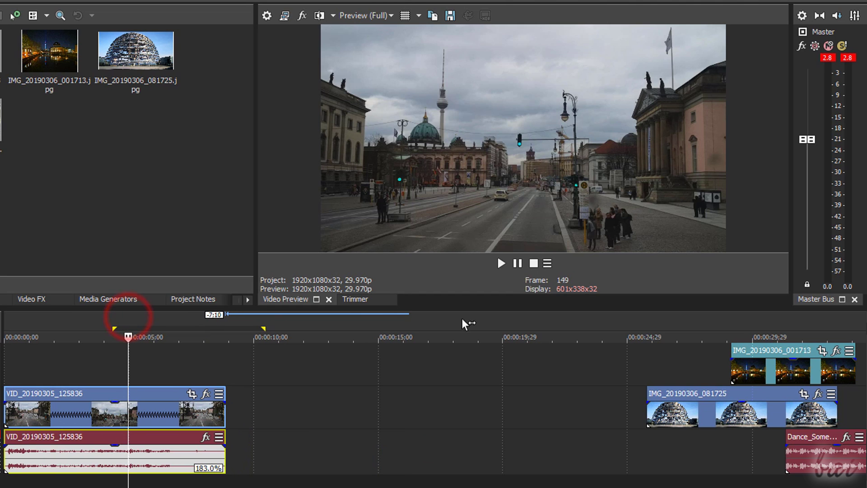
pyautogui.click(501, 263)
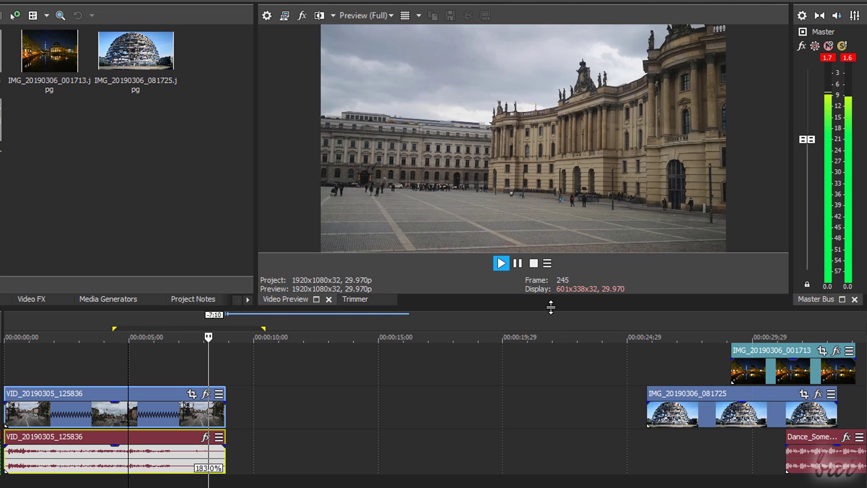
pyautogui.click(517, 263)
# - Undo, then re-stretch the street video and audio so they play slower, and preview
pyautogui.hotkey('ctrl', 'z')
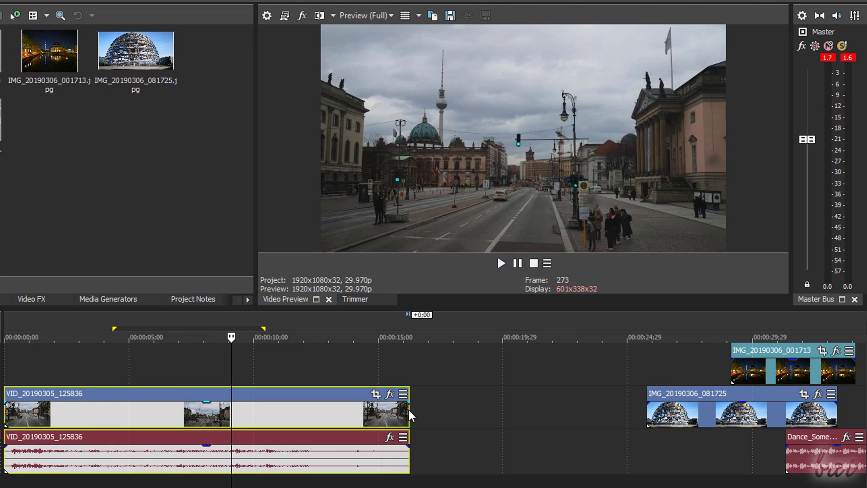
pyautogui.moveTo(408, 410); pyautogui.dragTo(617, 411)
pyautogui.moveTo(409, 451); pyautogui.dragTo(617, 451)
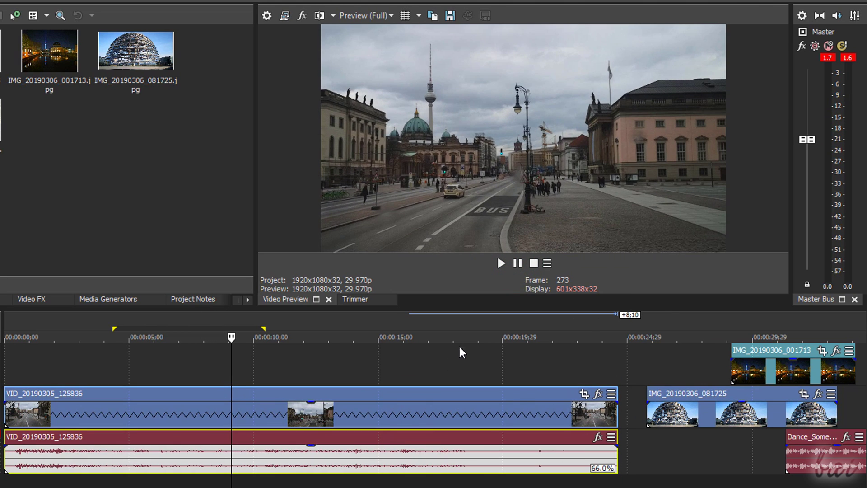
pyautogui.click(434, 323)
pyautogui.click(500, 263)
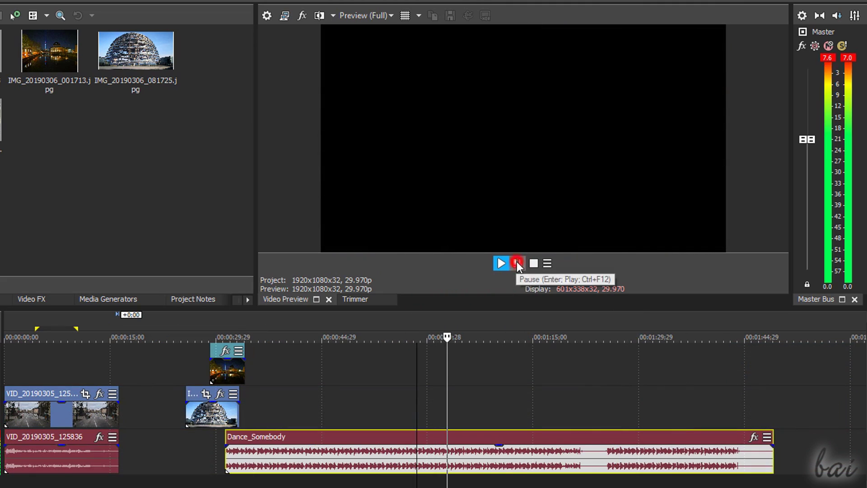
pyautogui.click(517, 263)
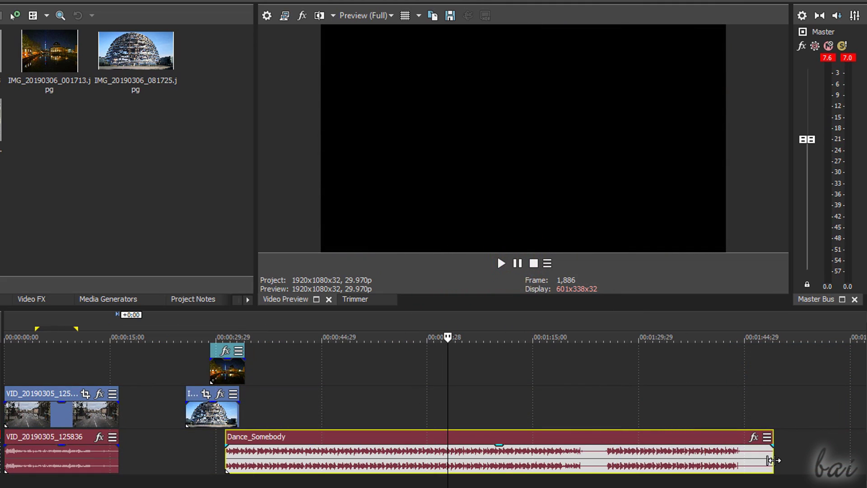
# - Compress the Dance_Somebody music event so it plays faster and play it back
pyautogui.moveTo(773, 460); pyautogui.dragTo(513, 460)
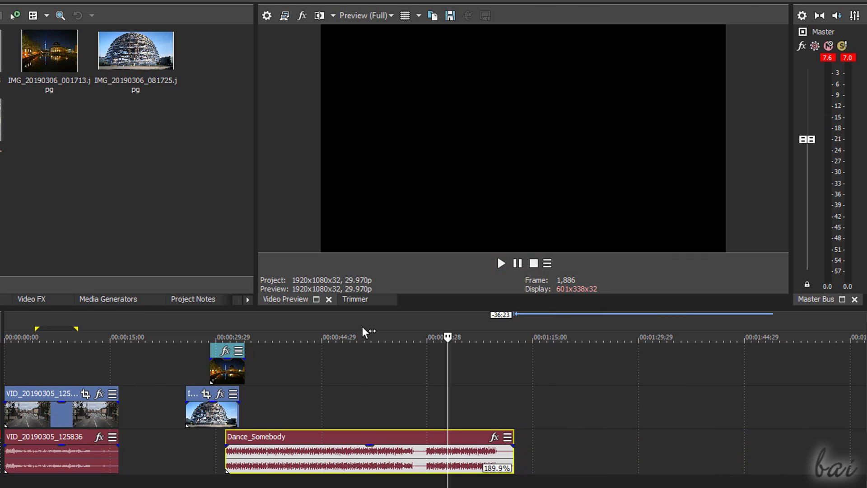
pyautogui.click(360, 325)
pyautogui.click(501, 263)
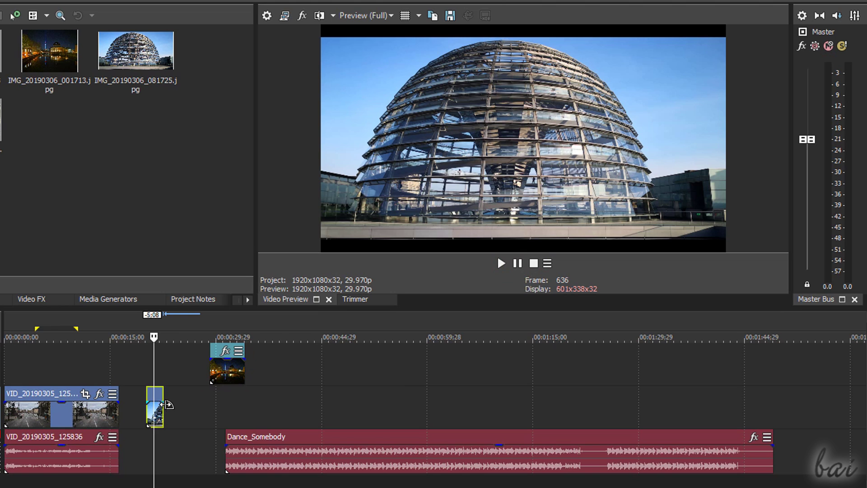
# - Drop the dome image's opacity envelope to 0% and the street audio volume to -15.5 dB
pyautogui.scroll(4, 167, 404)
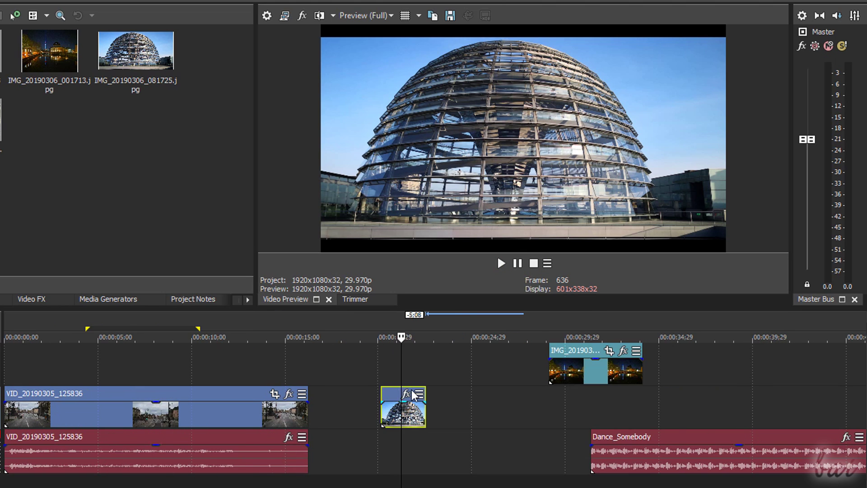
pyautogui.scroll(6, 415, 394)
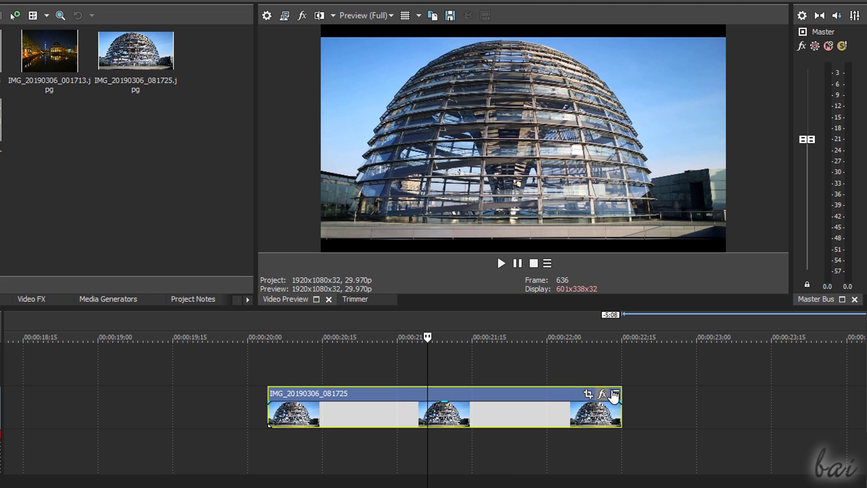
pyautogui.scroll(1, 429, 404)
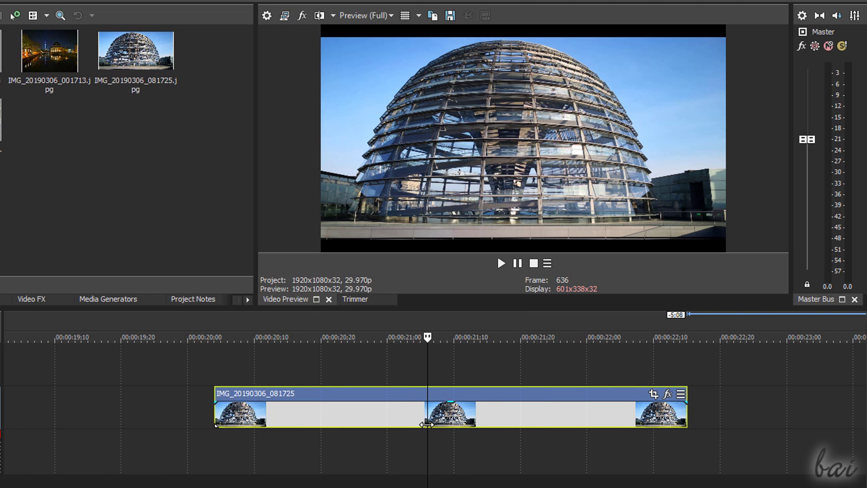
pyautogui.moveTo(451, 407)
pyautogui.mouseDown()
pyautogui.moveTo(453, 440)
pyautogui.moveTo(452, 402)
pyautogui.mouseUp()
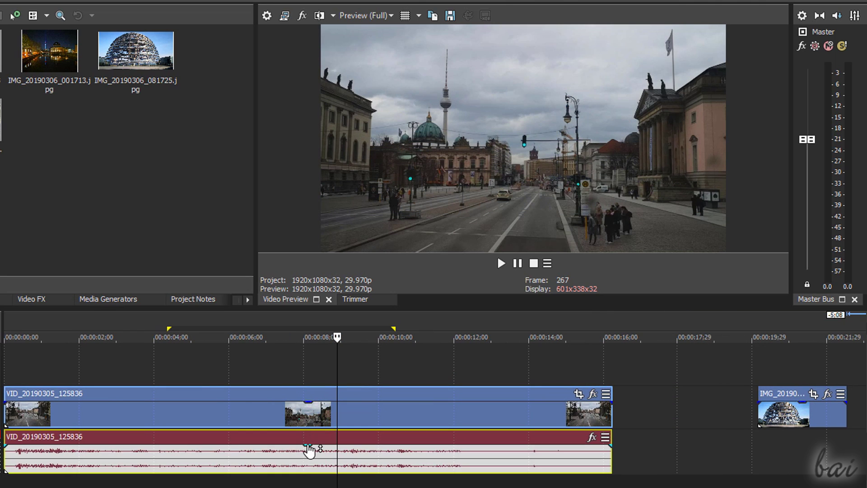
pyautogui.moveTo(310, 447)
pyautogui.mouseDown()
pyautogui.moveTo(314, 475)
pyautogui.moveTo(320, 445)
pyautogui.mouseUp()
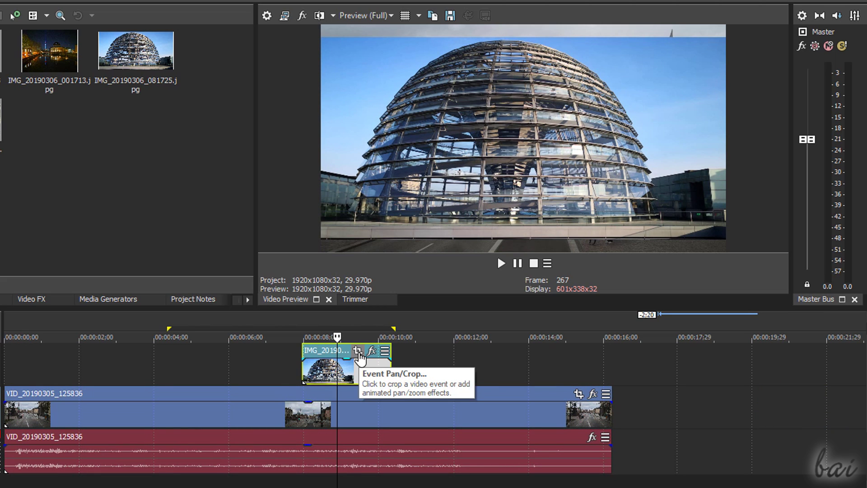
pyautogui.click(357, 352)
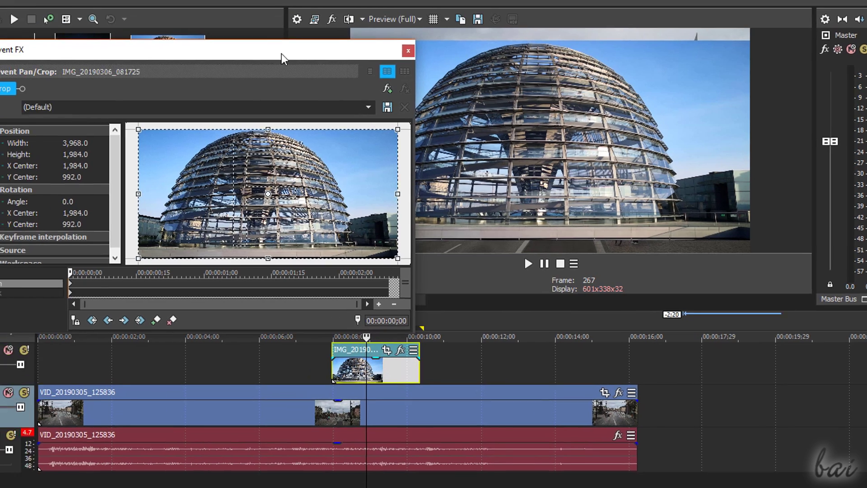
pyautogui.moveTo(240, 49); pyautogui.dragTo(196, 38)
pyautogui.moveTo(350, 55); pyautogui.dragTo(289, 17)
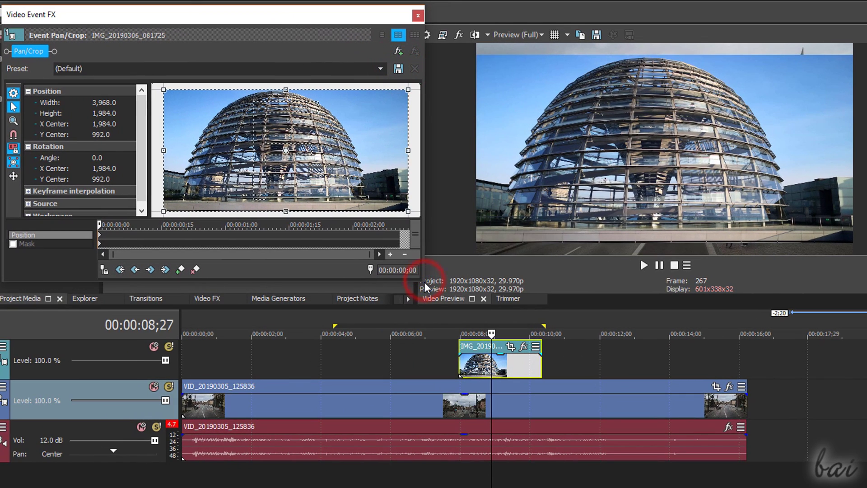
pyautogui.moveTo(424, 282); pyautogui.dragTo(473, 451)
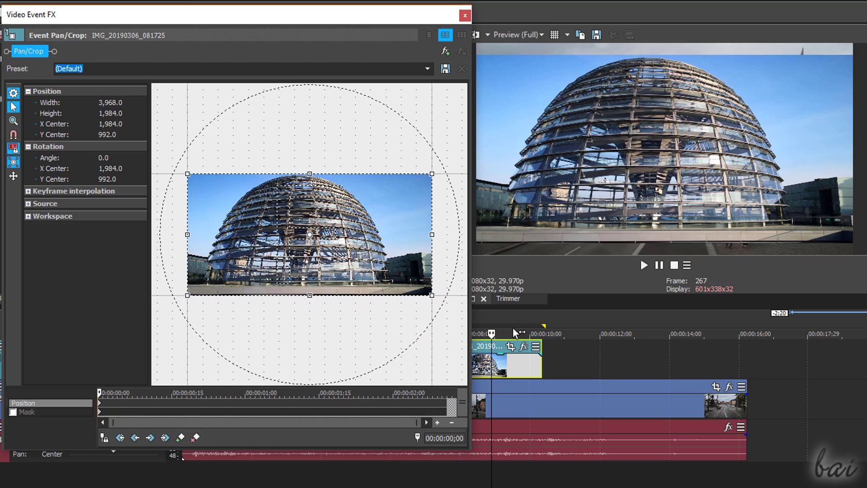
pyautogui.moveTo(354, 217); pyautogui.dragTo(310, 218)
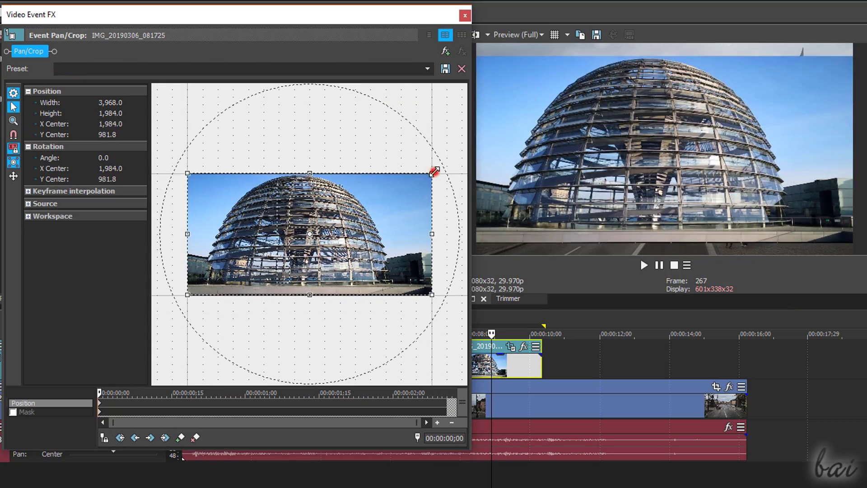
pyautogui.moveTo(434, 170)
pyautogui.mouseDown()
pyautogui.moveTo(348, 209)
pyautogui.moveTo(427, 173)
pyautogui.mouseUp()
pyautogui.moveTo(397, 132); pyautogui.dragTo(491, 122)
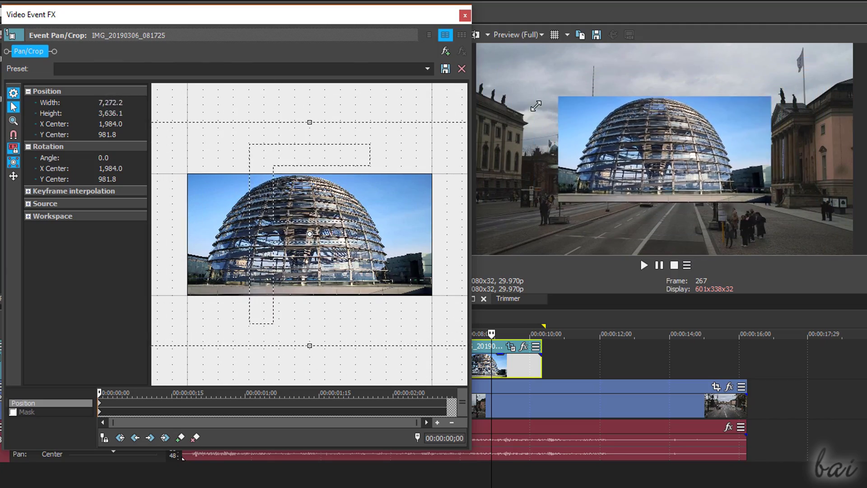
pyautogui.moveTo(434, 181); pyautogui.dragTo(393, 205)
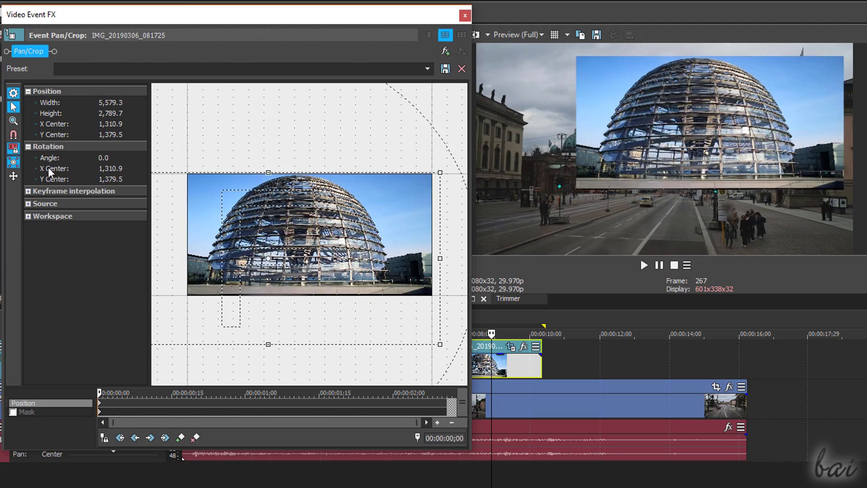
pyautogui.click(13, 151)
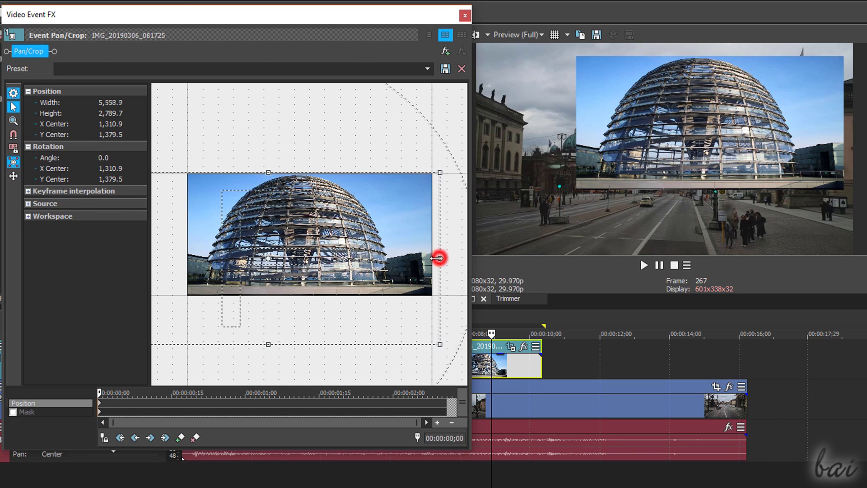
pyautogui.moveTo(438, 258); pyautogui.dragTo(298, 243)
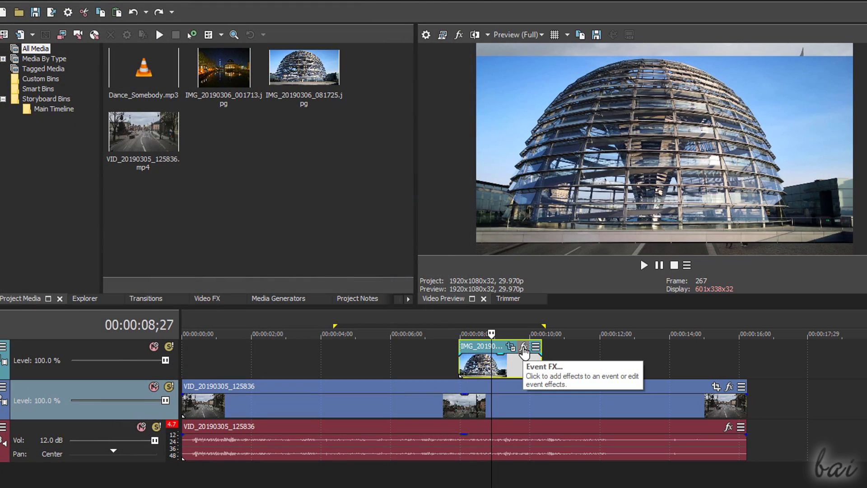
# - Add VEGAS Radial Blur and VEGAS Vignette to the dome image's effect chain
pyautogui.click(523, 348)
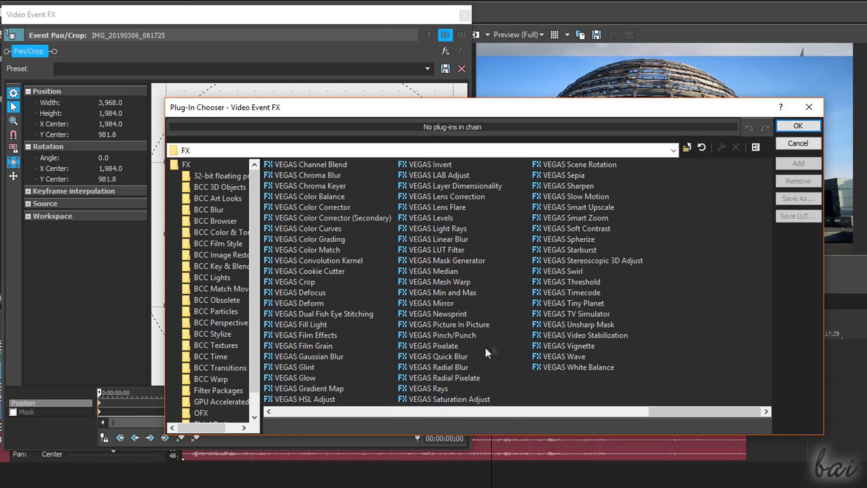
pyautogui.click(439, 368)
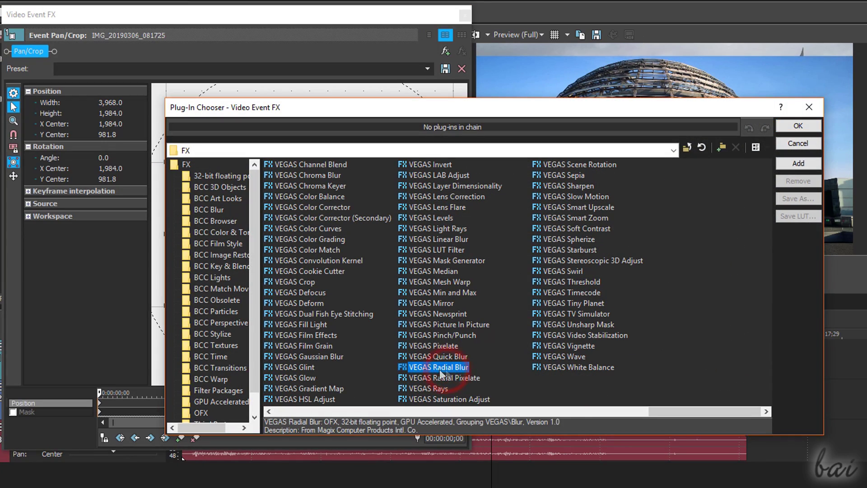
pyautogui.click(797, 163)
pyautogui.click(571, 346)
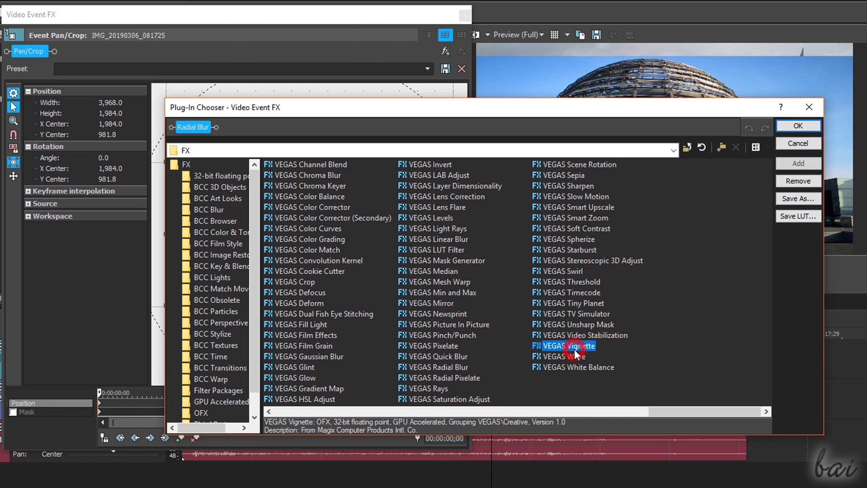
pyautogui.click(798, 163)
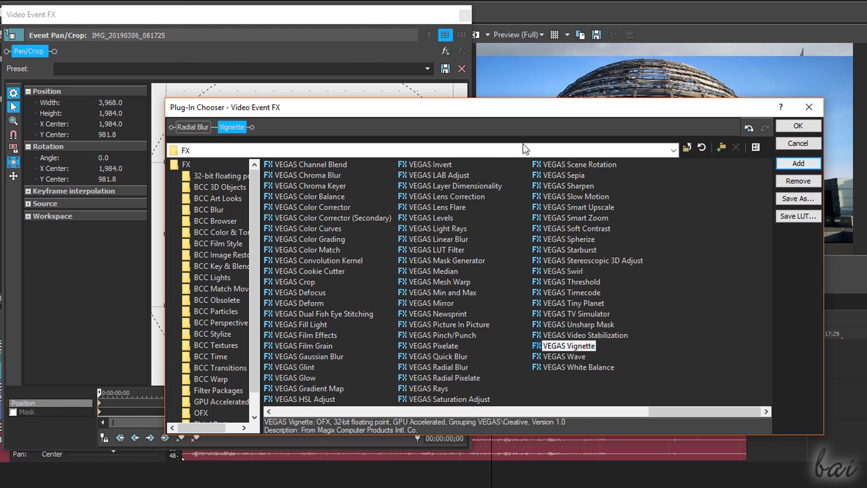
# - Confirm the effects and adjust the Radial Blur strength, peaking around 0.69
pyautogui.click(188, 129)
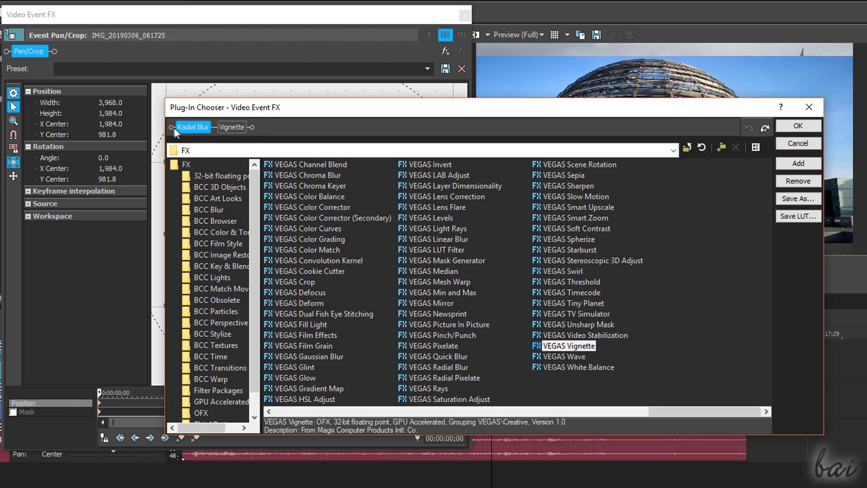
pyautogui.click(235, 127)
pyautogui.click(235, 127)
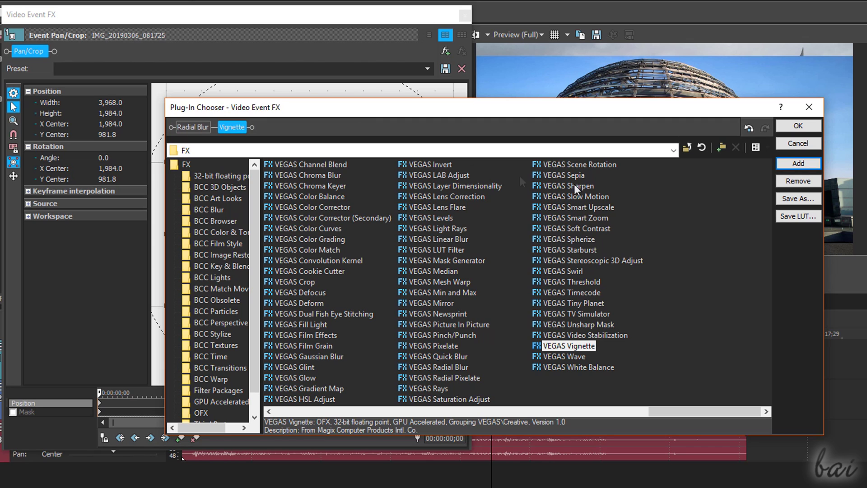
pyautogui.click(797, 126)
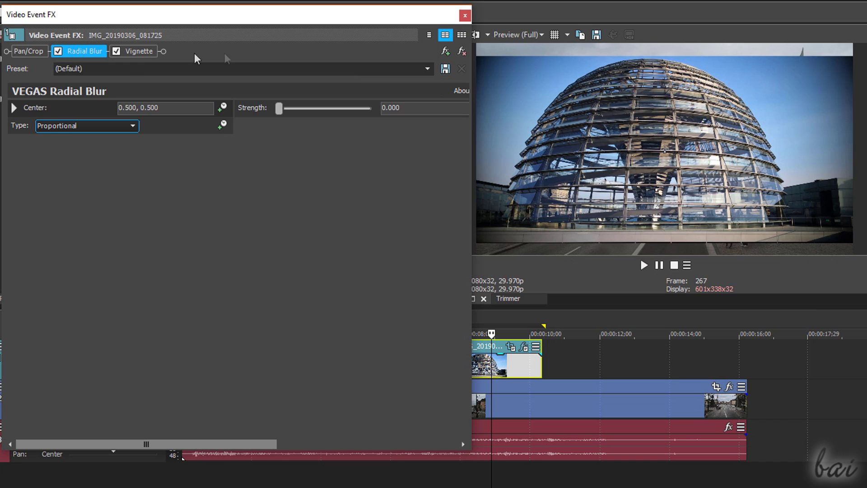
pyautogui.moveTo(294, 106); pyautogui.dragTo(354, 109)
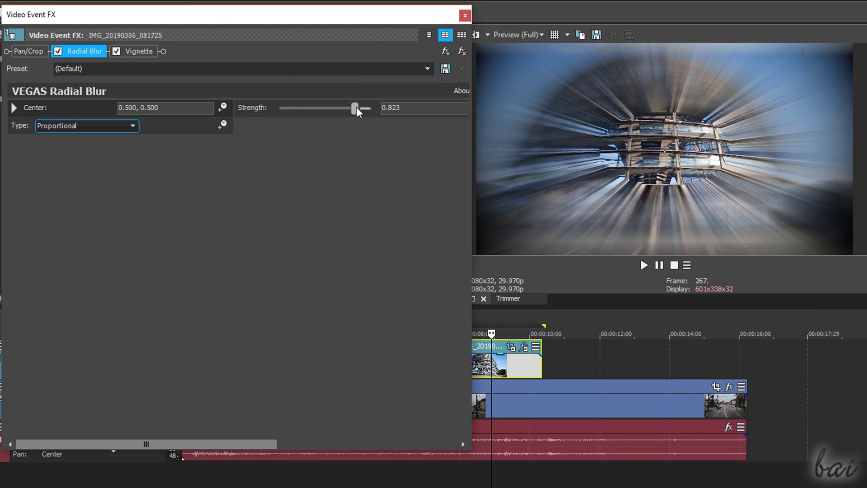
pyautogui.moveTo(354, 109); pyautogui.dragTo(344, 109)
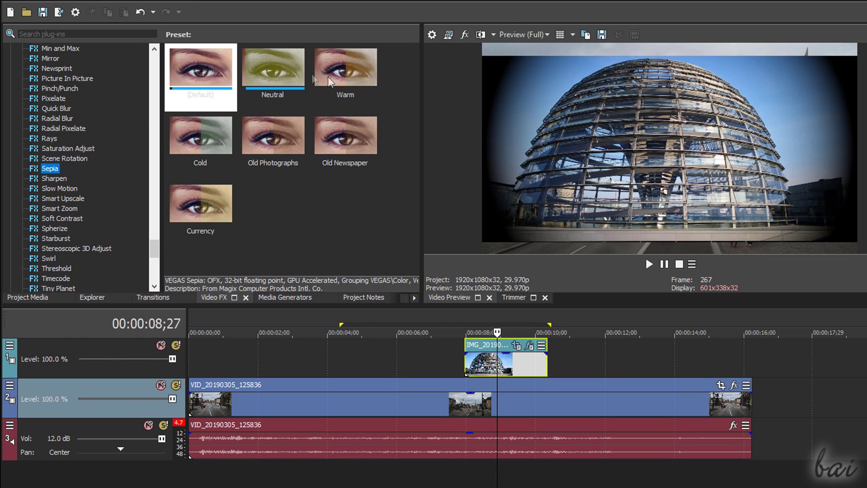
# - Apply Slow Motion to the street video using Optical Flow at 0.61, and loop the slowed section
pyautogui.moveTo(354, 74); pyautogui.dragTo(512, 364)
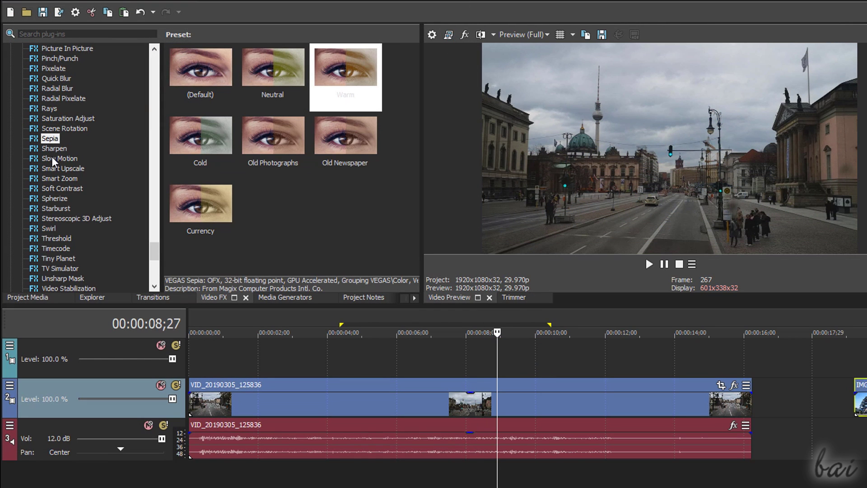
pyautogui.click(57, 159)
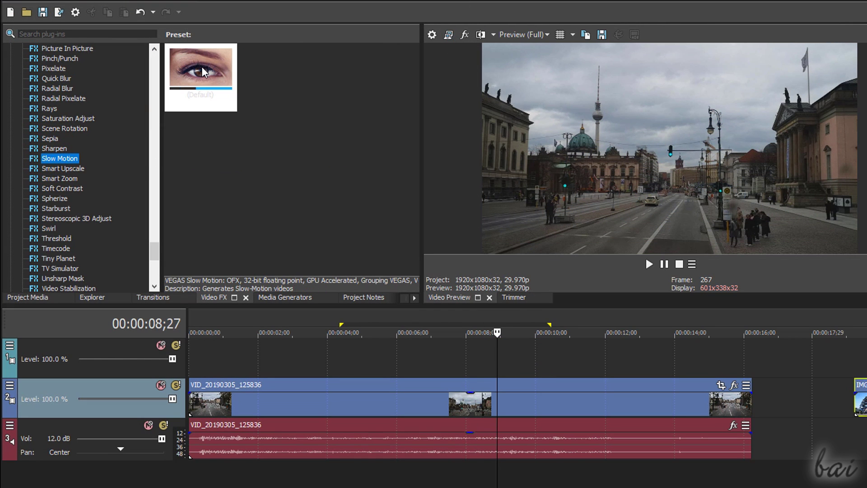
pyautogui.moveTo(201, 71); pyautogui.dragTo(395, 215)
pyautogui.moveTo(530, 381); pyautogui.dragTo(541, 403)
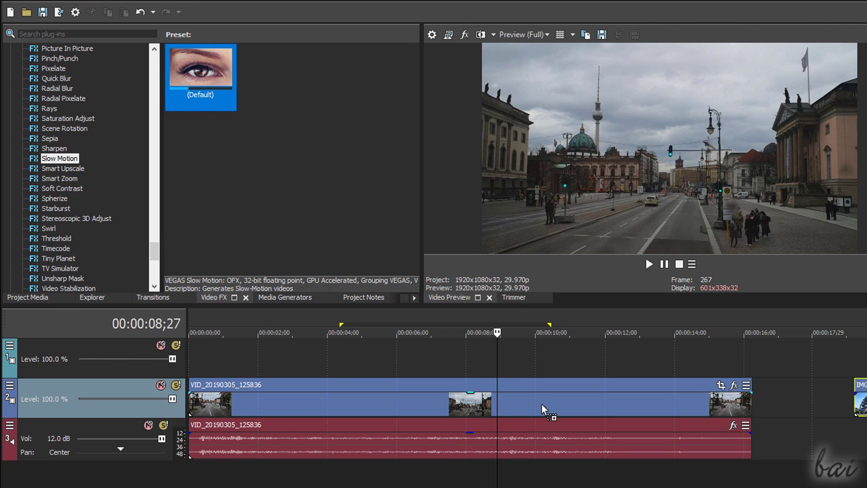
pyautogui.click(336, 108)
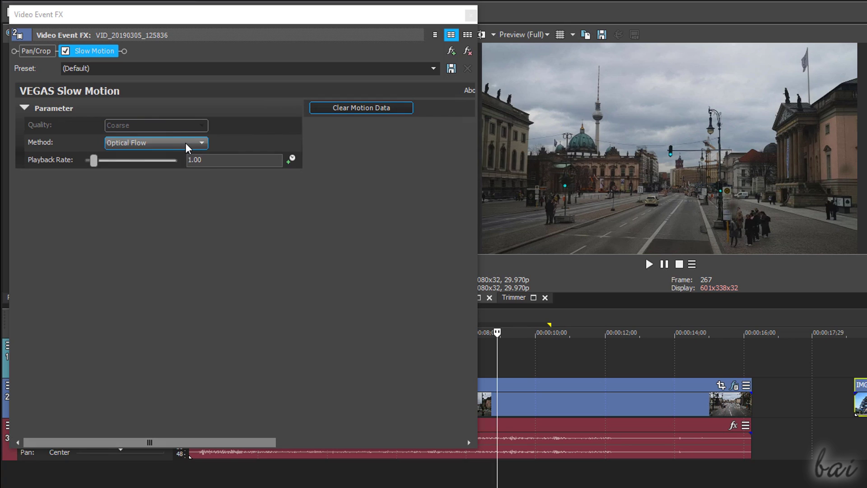
pyautogui.click(186, 143)
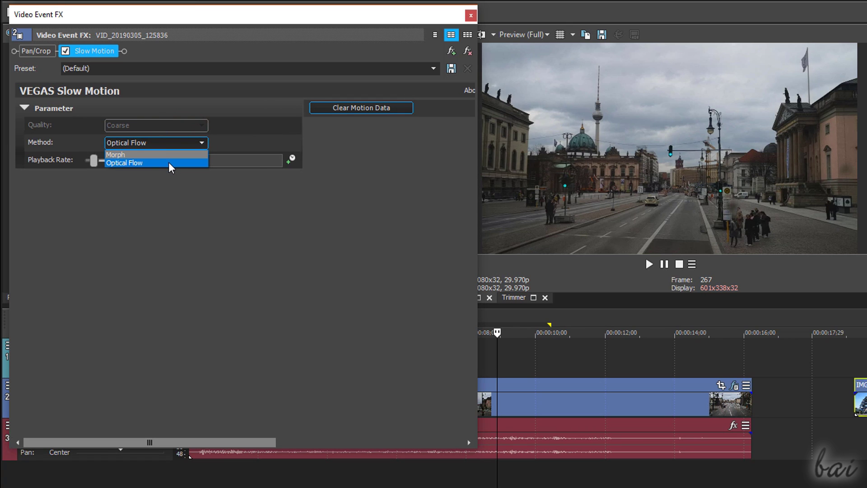
pyautogui.moveTo(488, 317); pyautogui.dragTo(571, 313)
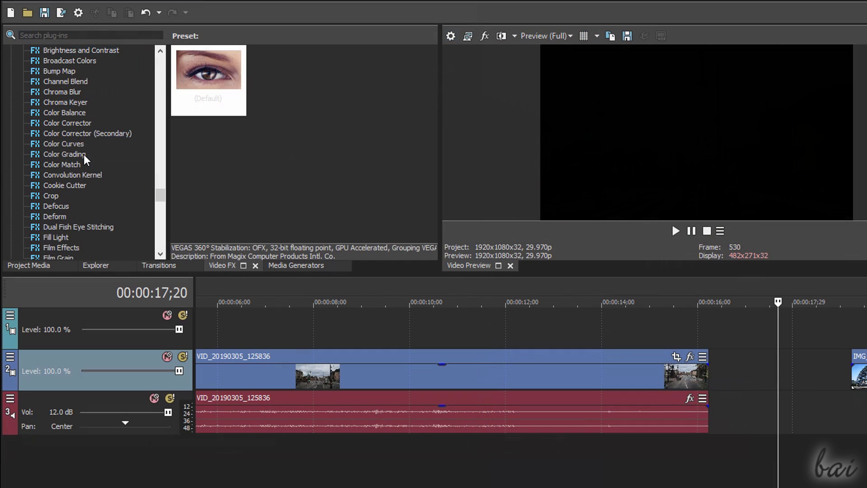
# - Apply the Color Grading effect to the street clip and bring up the grading workspace with scopes
pyautogui.click(82, 153)
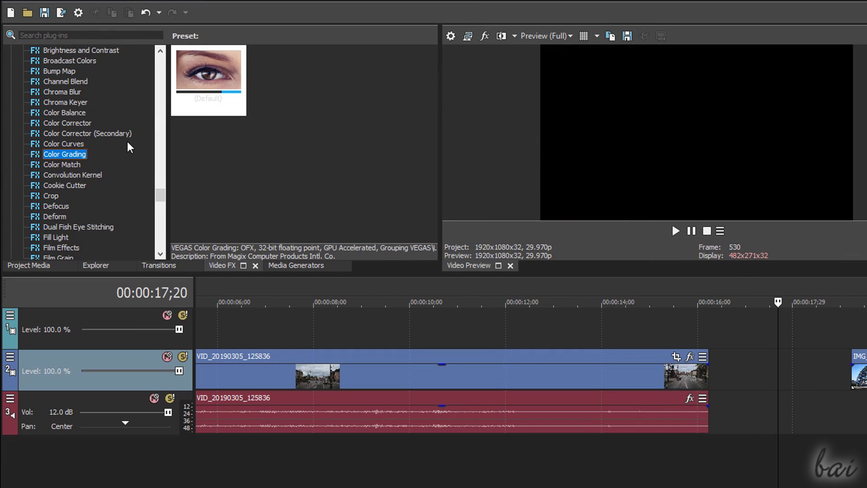
pyautogui.moveTo(195, 80); pyautogui.dragTo(421, 370)
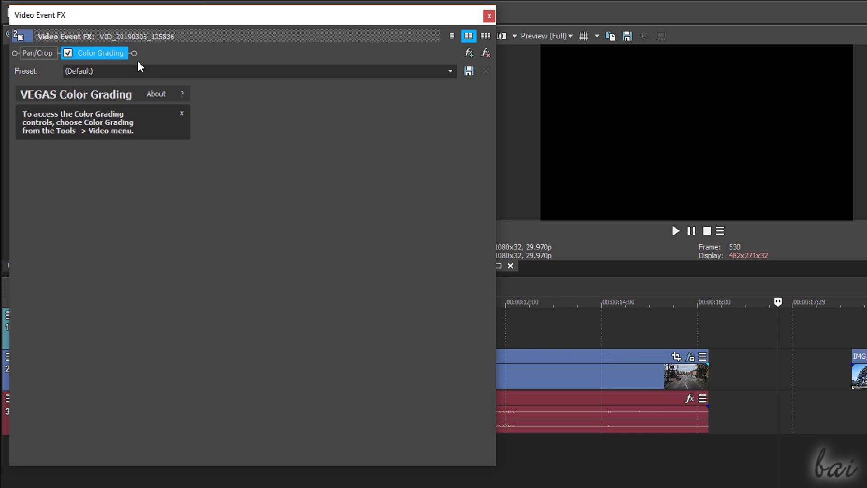
pyautogui.click(486, 19)
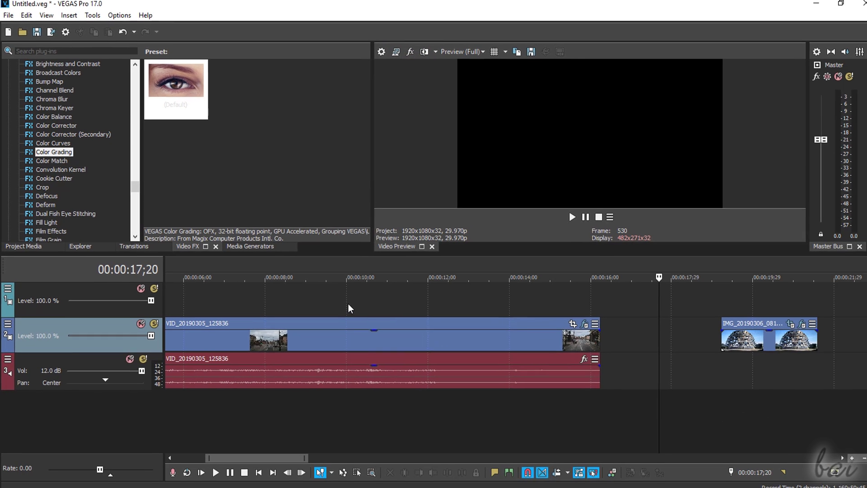
pyautogui.click(371, 316)
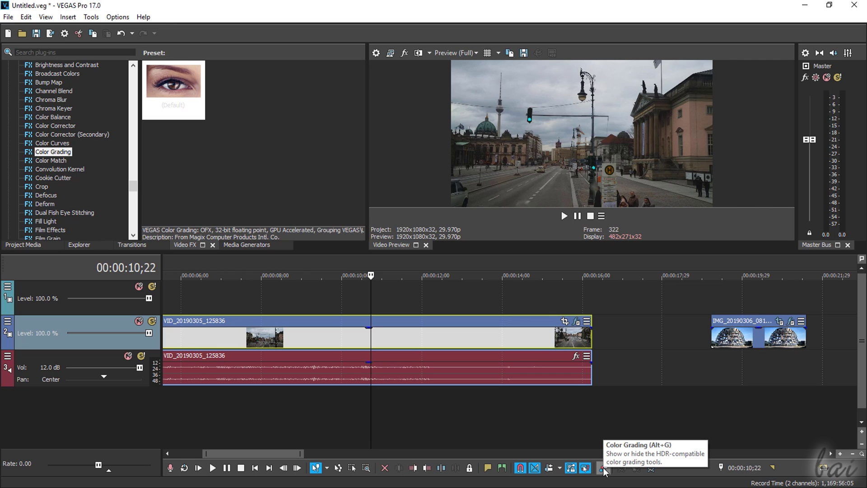
pyautogui.click(603, 470)
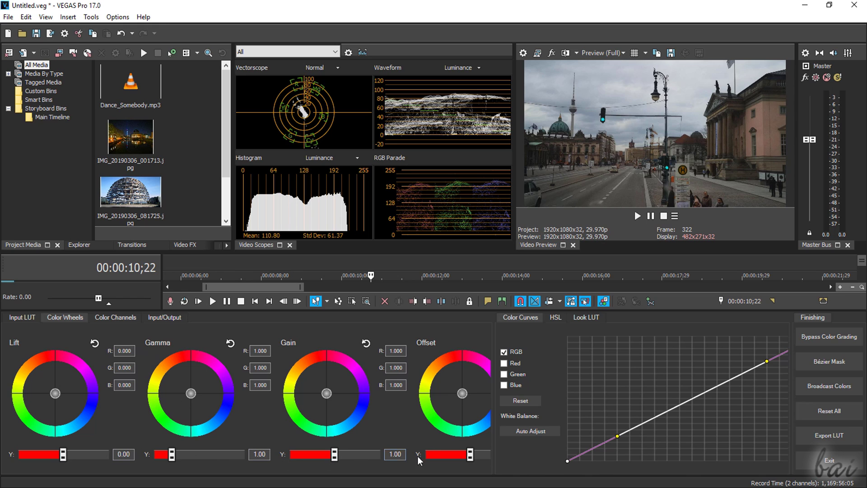
# - Try the shadow, midtone, highlight and offset colour wheels, with shadow brightness 0.25 and midtone 0.91
pyautogui.moveTo(55, 393)
pyautogui.mouseDown()
pyautogui.moveTo(67, 386)
pyautogui.moveTo(53, 393)
pyautogui.mouseUp()
pyautogui.moveTo(192, 394); pyautogui.dragTo(194, 398)
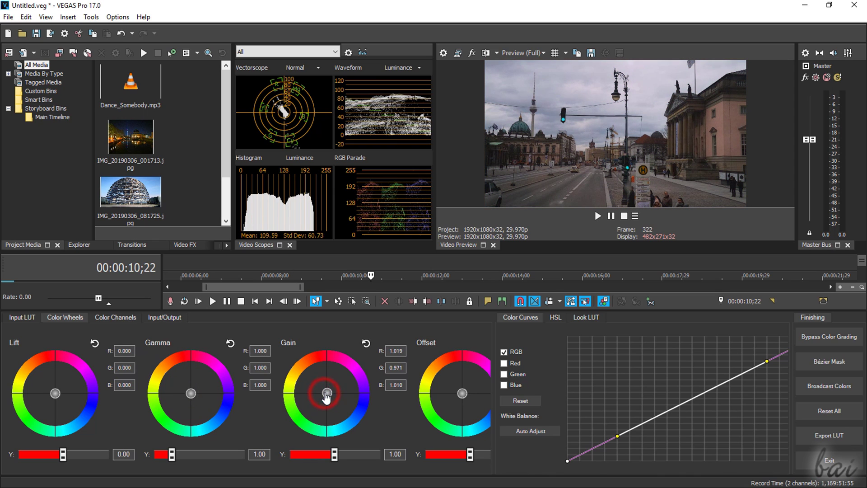
pyautogui.moveTo(325, 393); pyautogui.dragTo(321, 397)
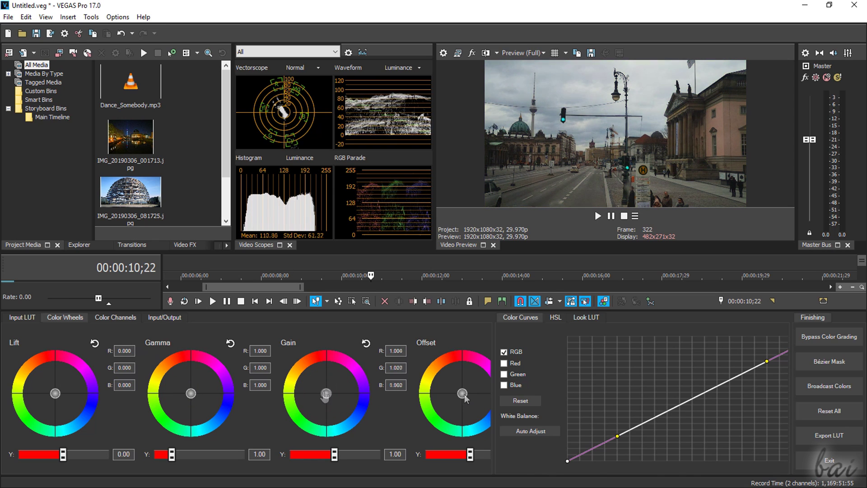
pyautogui.moveTo(463, 395)
pyautogui.mouseDown()
pyautogui.moveTo(454, 389)
pyautogui.moveTo(465, 382)
pyautogui.moveTo(470, 404)
pyautogui.moveTo(455, 403)
pyautogui.moveTo(462, 395)
pyautogui.mouseUp()
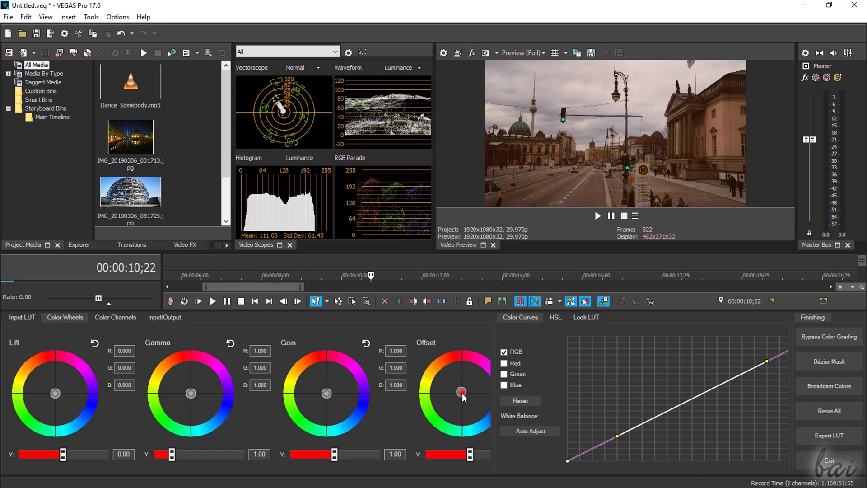
pyautogui.moveTo(64, 460); pyautogui.dragTo(64, 458)
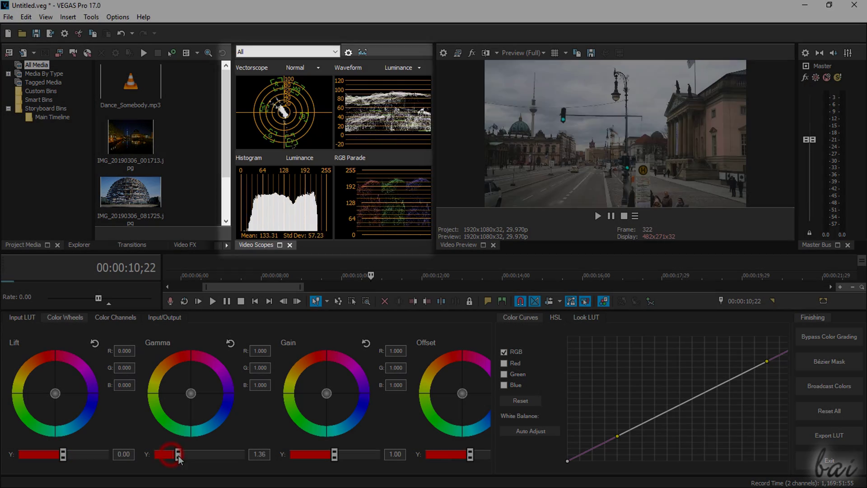
pyautogui.moveTo(172, 456)
pyautogui.mouseDown()
pyautogui.moveTo(179, 457)
pyautogui.moveTo(169, 458)
pyautogui.mouseUp()
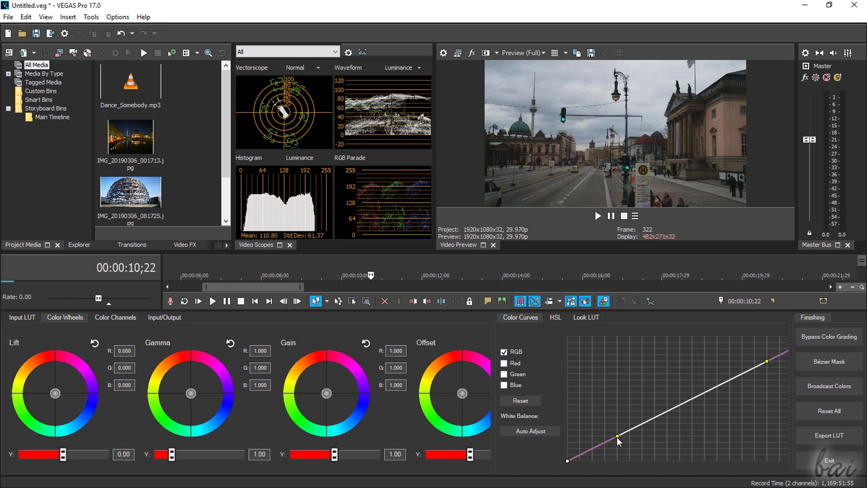
# - Try tone-curve bends and HSL adjustments, leaving saturation back at 1.00
pyautogui.moveTo(617, 436); pyautogui.dragTo(598, 411)
pyautogui.moveTo(777, 365); pyautogui.dragTo(761, 415)
pyautogui.click(560, 318)
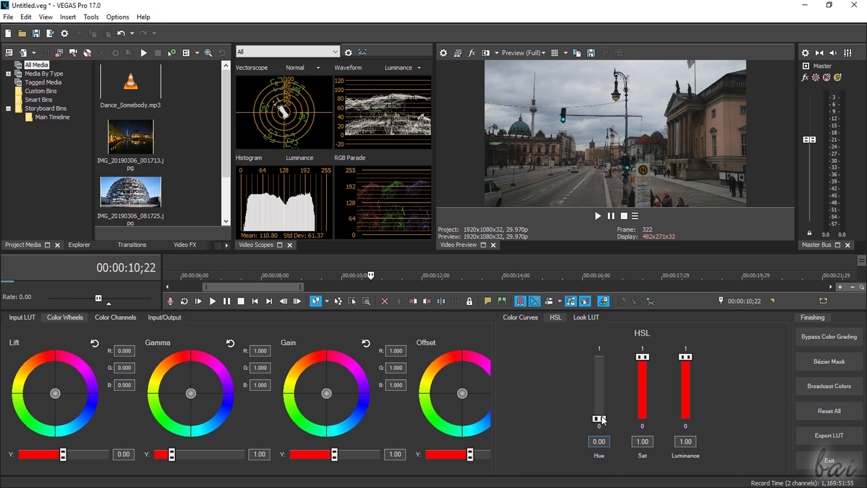
pyautogui.moveTo(602, 420)
pyautogui.mouseDown()
pyautogui.moveTo(600, 381)
pyautogui.moveTo(600, 417)
pyautogui.mouseUp()
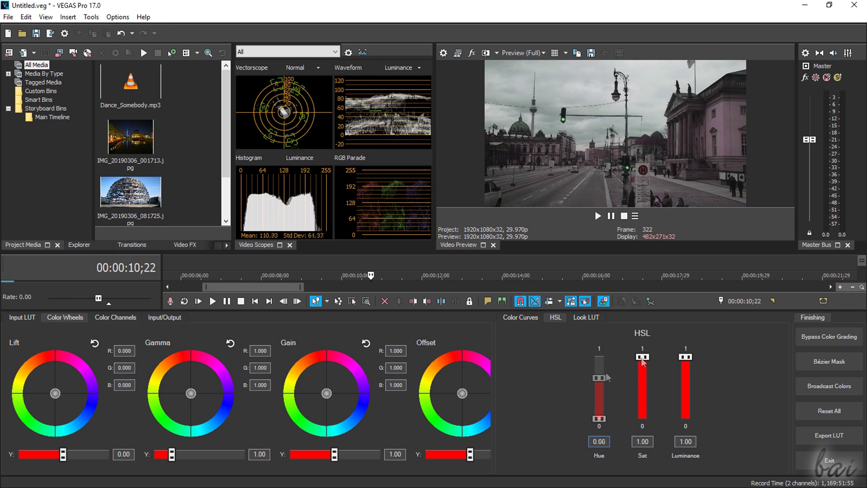
pyautogui.moveTo(642, 358); pyautogui.dragTo(639, 424)
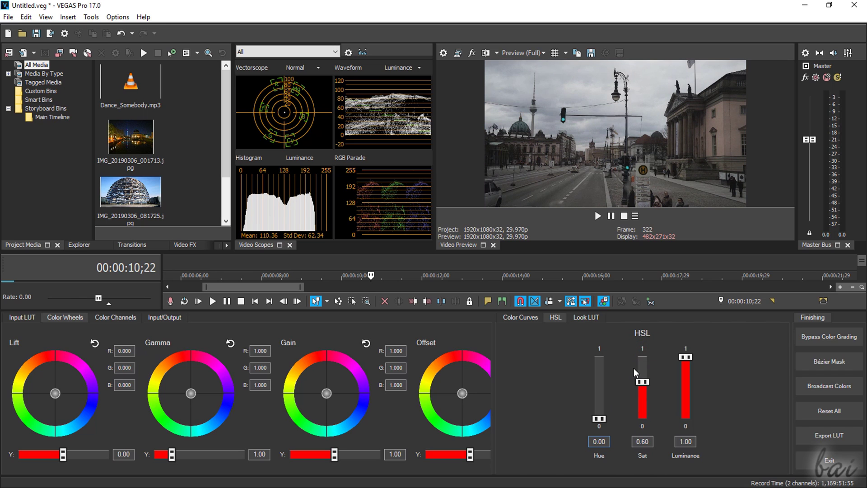
pyautogui.moveTo(634, 369); pyautogui.dragTo(634, 348)
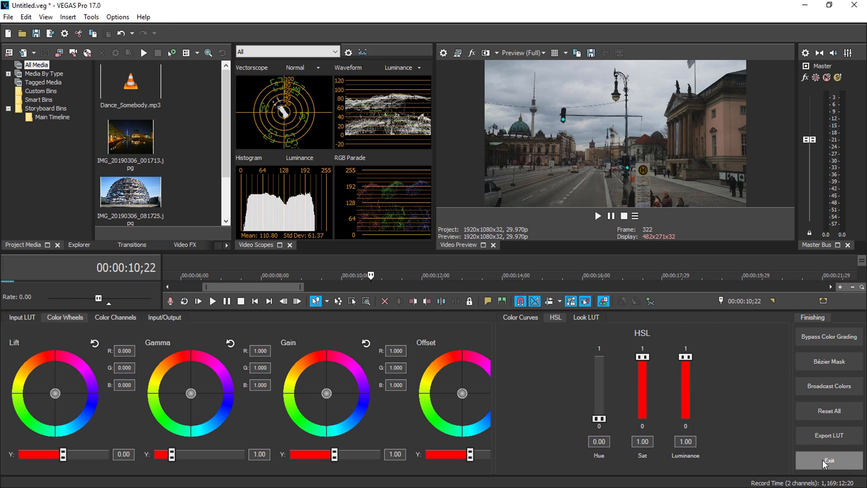
# - Leave Color Grading and fade the dome clip in over 14 frames and out, then preview
pyautogui.click(833, 465)
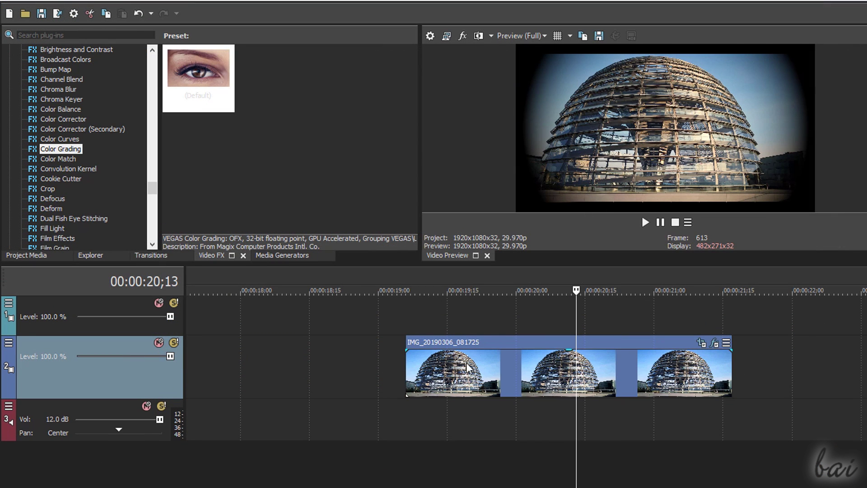
pyautogui.moveTo(405, 351); pyautogui.dragTo(471, 357)
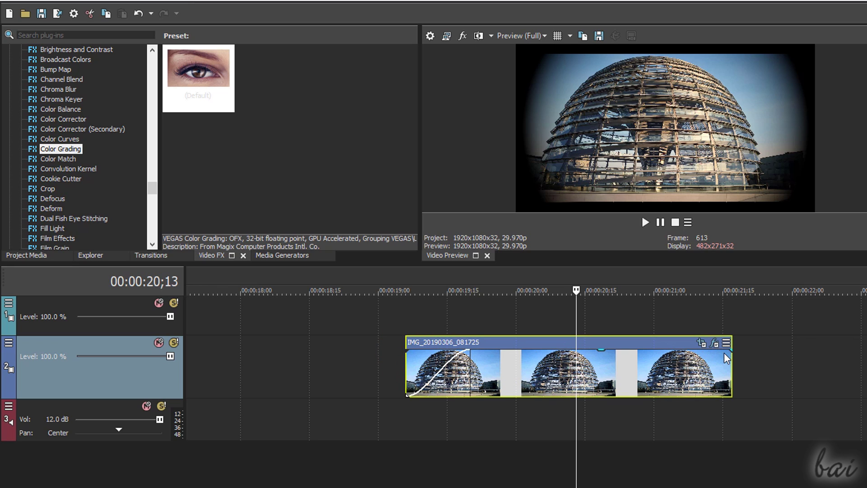
pyautogui.moveTo(732, 357); pyautogui.dragTo(663, 351)
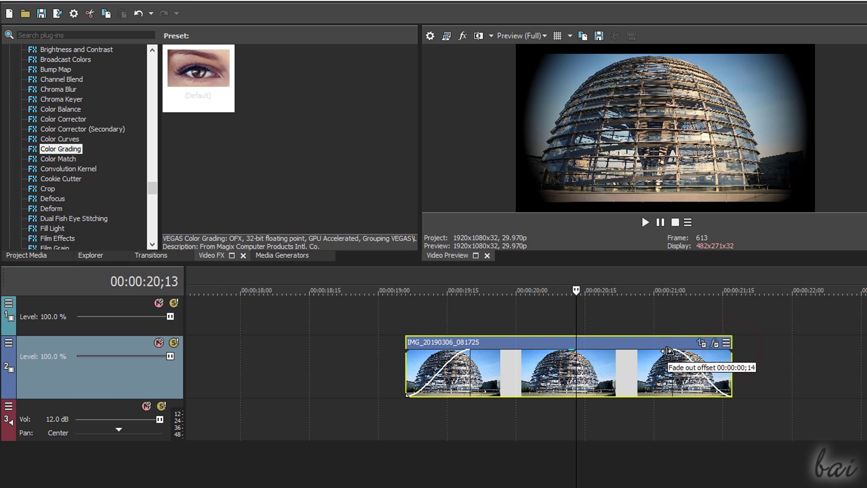
pyautogui.click(645, 221)
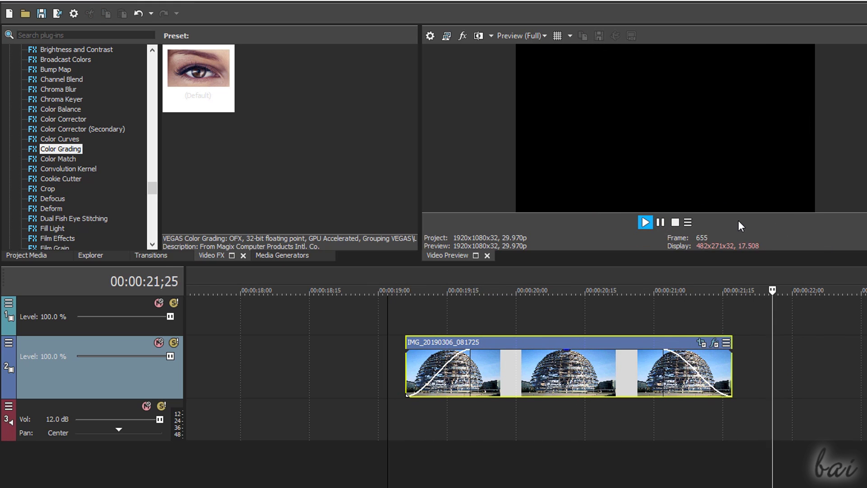
pyautogui.click(660, 221)
# - Add a fade-in to the Dance_Somebody music and play back to check it
pyautogui.scroll(-6, 755, 370)
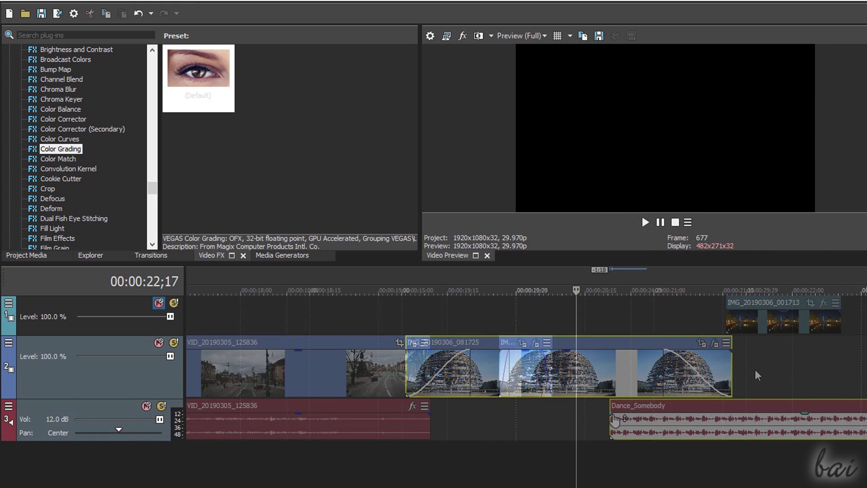
pyautogui.moveTo(610, 412); pyautogui.dragTo(649, 415)
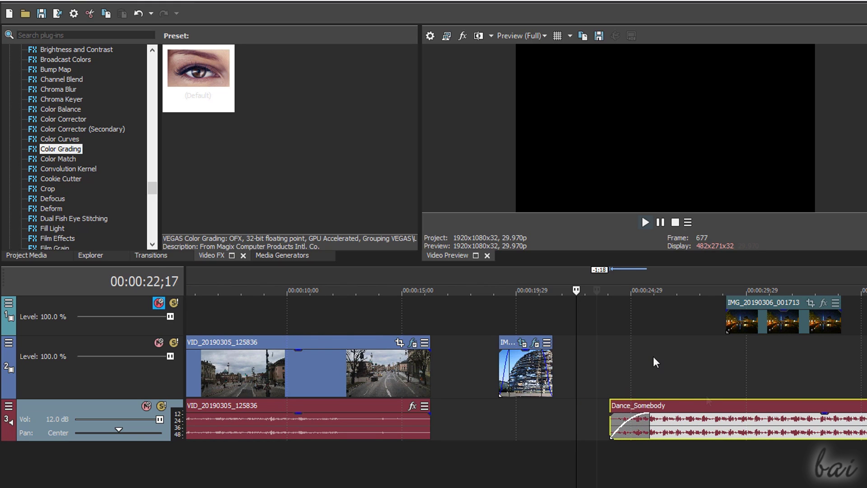
pyautogui.press('space')
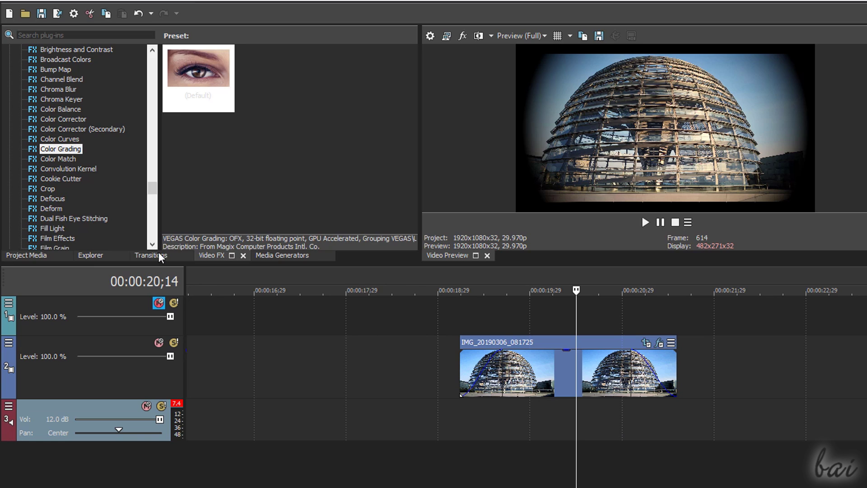
# - Drop the 3D Blinds 'Left to Right' transition onto the dome photos' overlap, preview it, and view its settings
pyautogui.click(158, 254)
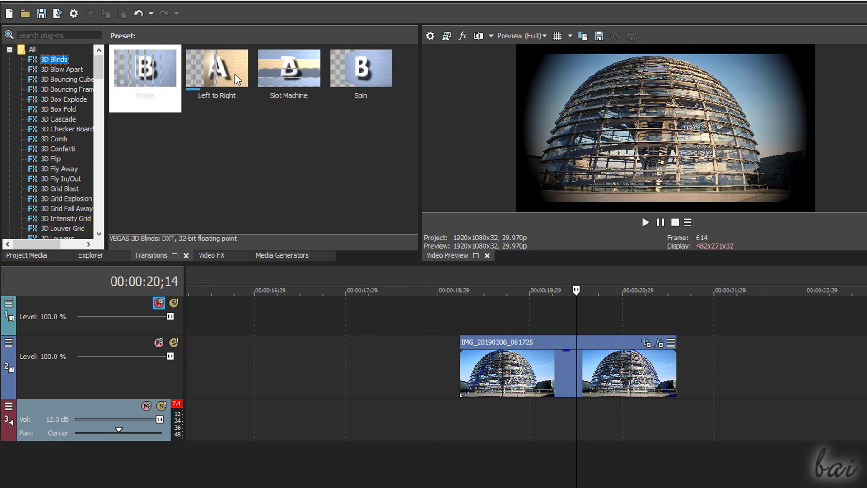
pyautogui.moveTo(227, 68); pyautogui.dragTo(479, 371)
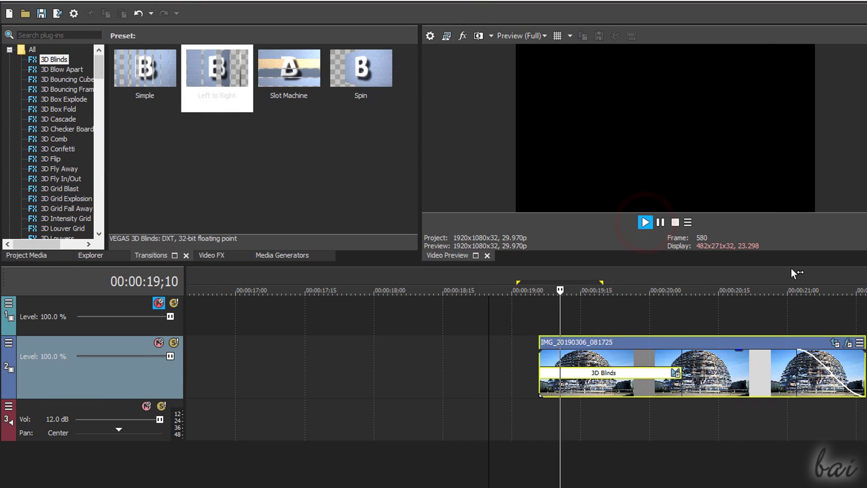
pyautogui.press('space')
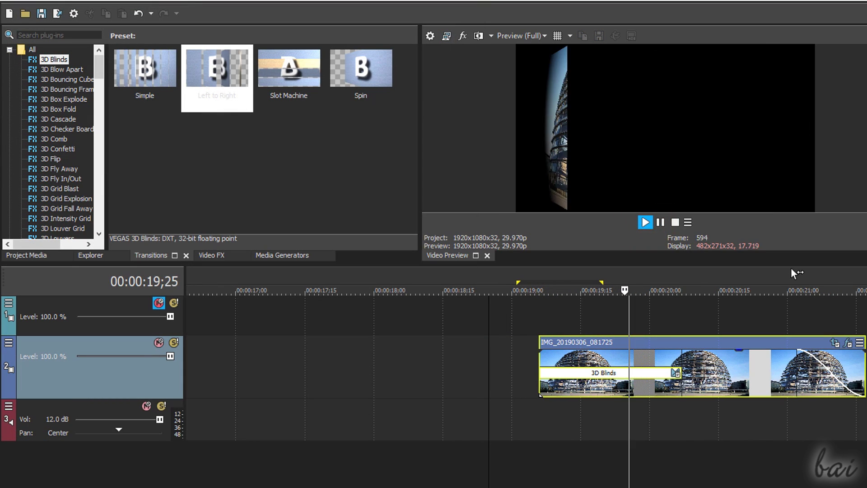
pyautogui.click(661, 222)
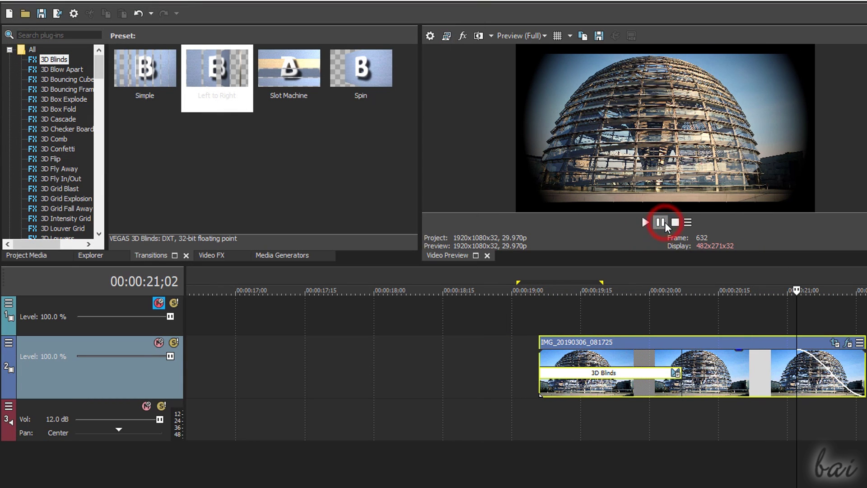
pyautogui.click(674, 374)
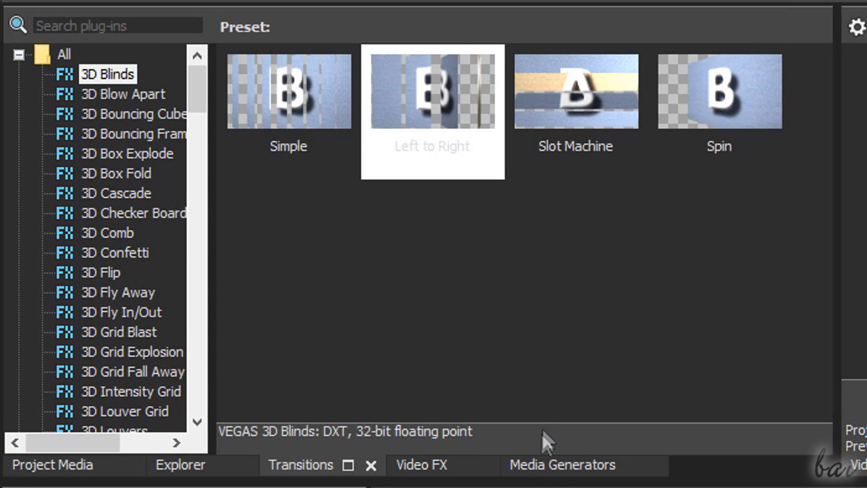
# - Add an Action Flip title from the Titles & Text generators to the top track
pyautogui.click(551, 463)
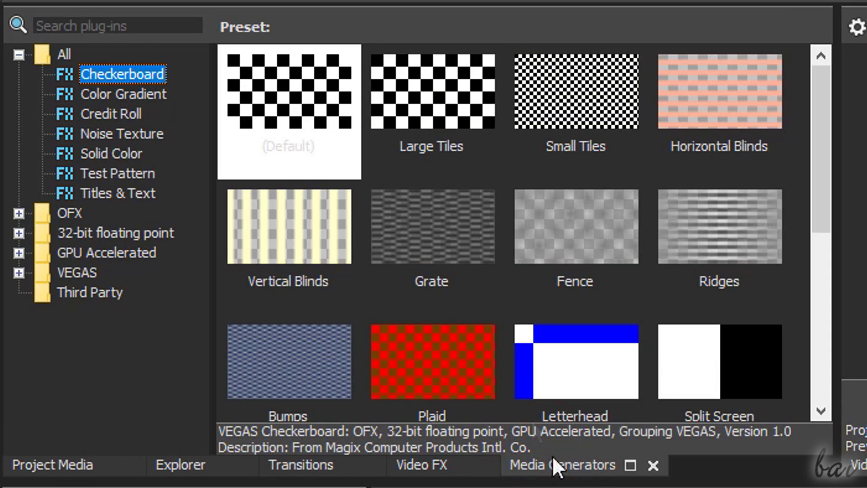
pyautogui.click(119, 194)
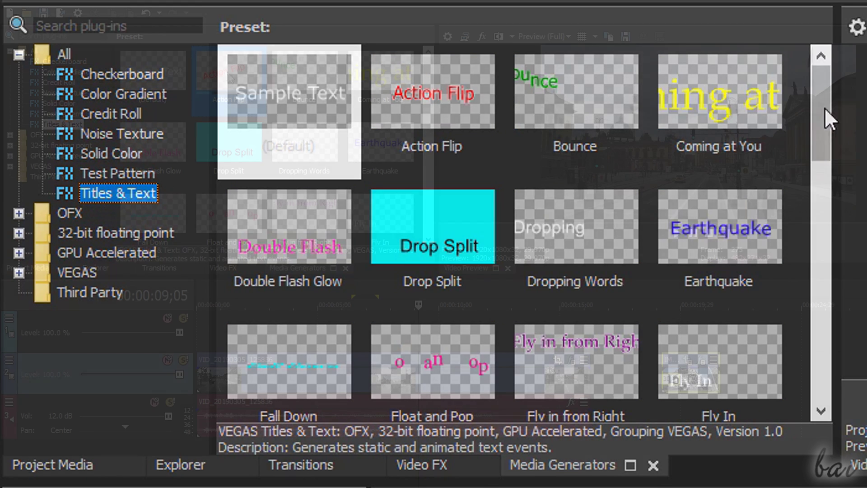
pyautogui.click(438, 90)
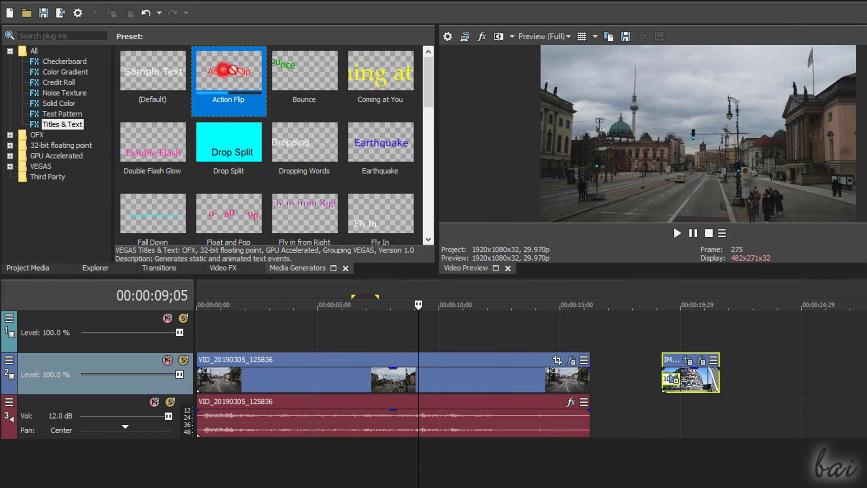
pyautogui.moveTo(228, 70); pyautogui.dragTo(283, 332)
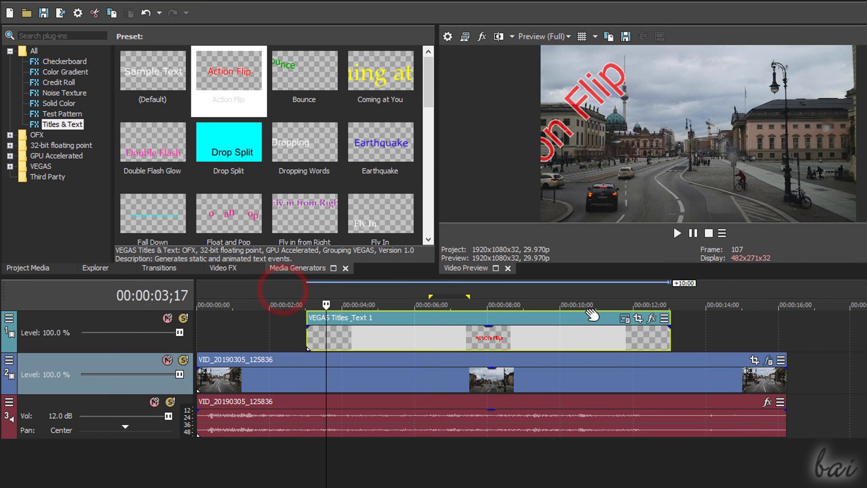
# - Nudge the title event so it starts near 00:00:03 above the street video
pyautogui.click(454, 288)
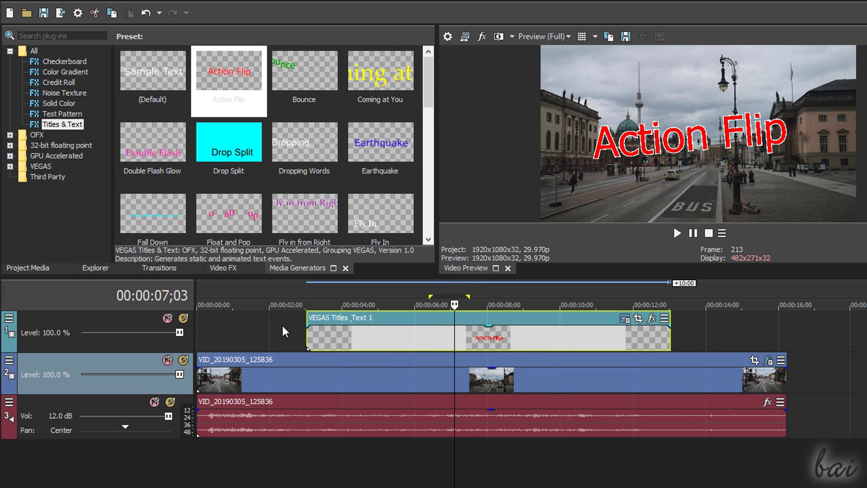
pyautogui.moveTo(327, 321)
pyautogui.mouseDown()
pyautogui.moveTo(354, 316)
pyautogui.moveTo(340, 321)
pyautogui.moveTo(362, 328)
pyautogui.moveTo(327, 327)
pyautogui.mouseUp()
pyautogui.click(395, 337)
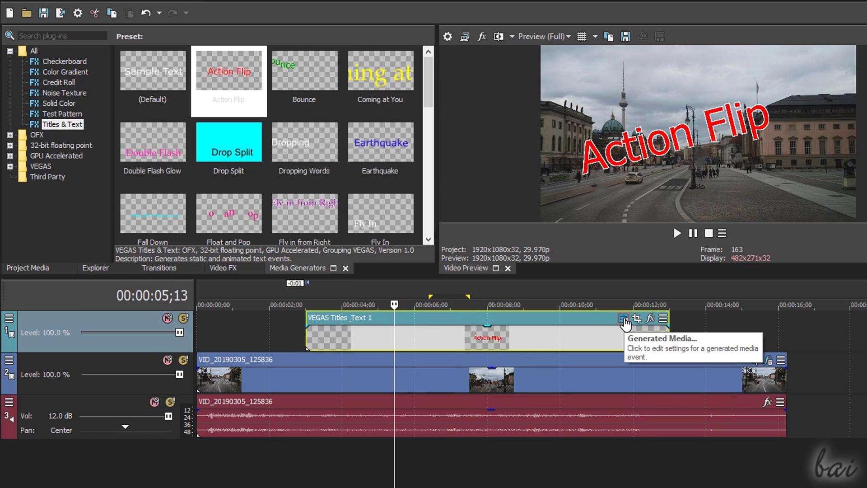
# - Change the title text to 'My Trip' in yellow, then set and clear a time selection
pyautogui.click(624, 320)
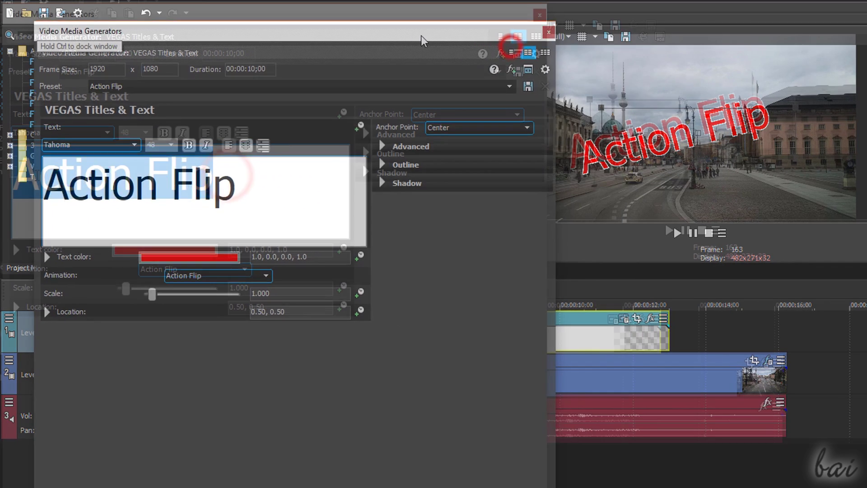
pyautogui.moveTo(212, 181); pyautogui.dragTo(36, 175)
pyautogui.write('My Trip')
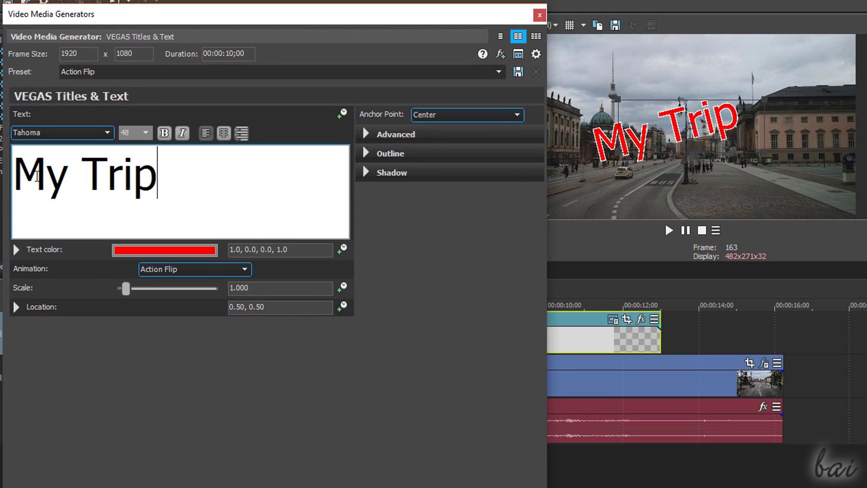
pyautogui.click(196, 247)
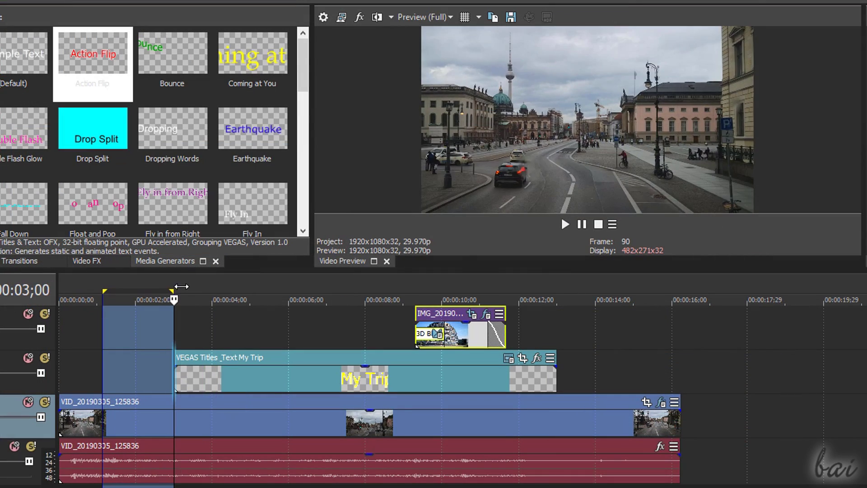
pyautogui.moveTo(181, 286)
pyautogui.mouseDown()
pyautogui.moveTo(306, 298)
pyautogui.moveTo(457, 291)
pyautogui.mouseUp()
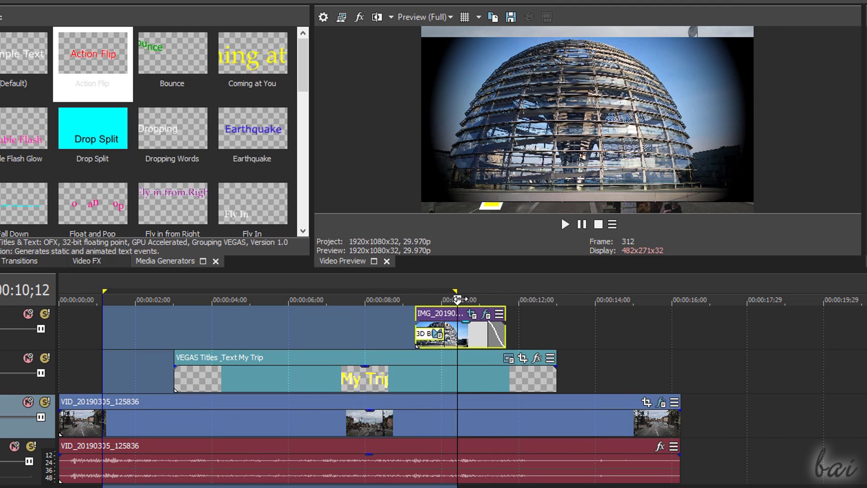
pyautogui.click(458, 299)
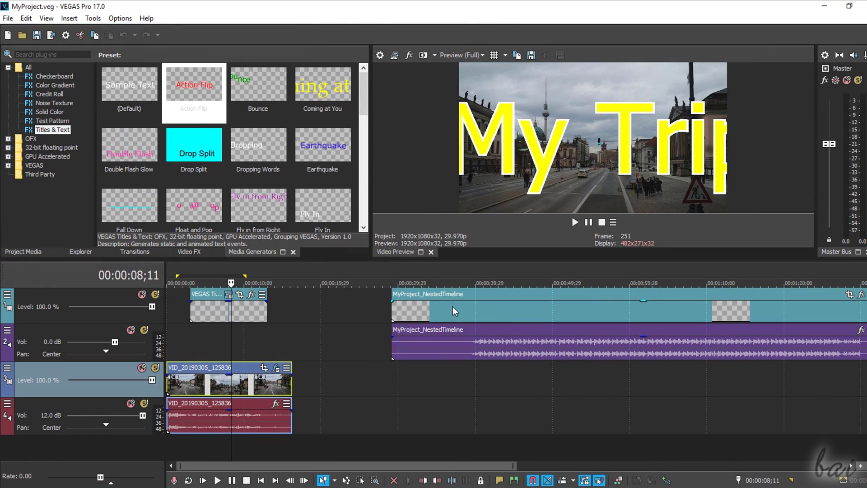
# - Save the project to the Desktop as MyProject.veg, replacing the default 'Untitled' name
pyautogui.click(487, 294)
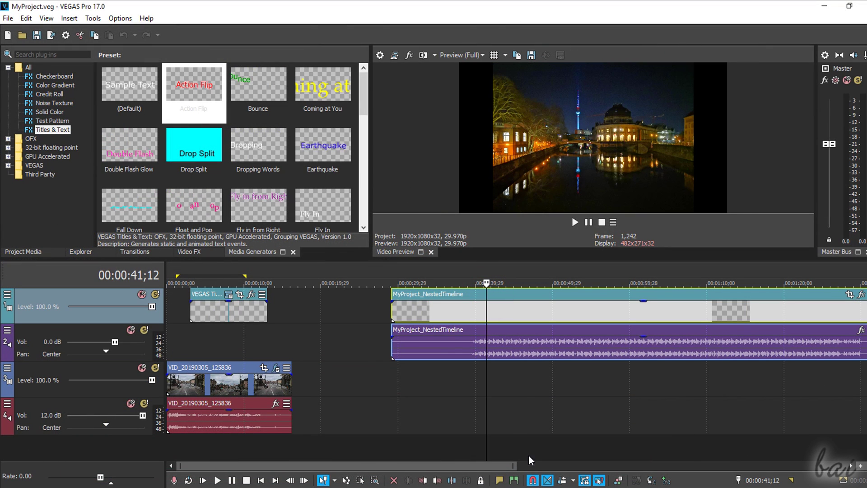
pyautogui.moveTo(500, 465)
pyautogui.mouseDown()
pyautogui.moveTo(608, 466)
pyautogui.moveTo(645, 478)
pyautogui.moveTo(490, 469)
pyautogui.mouseUp()
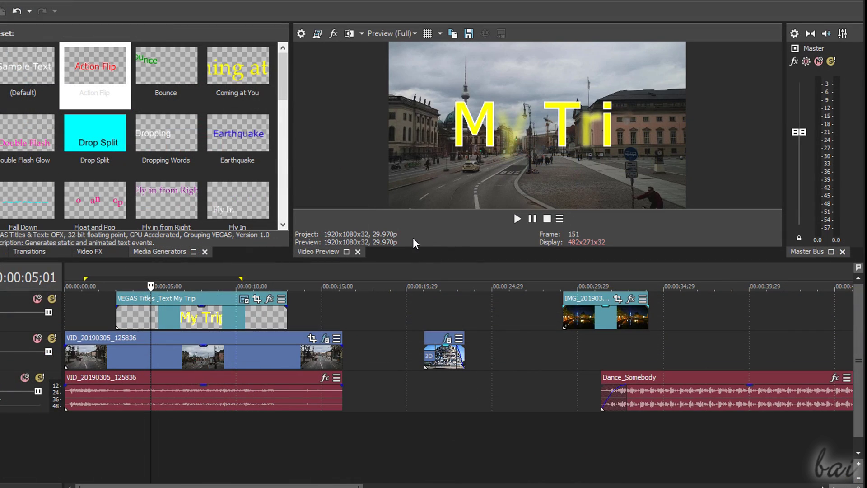
pyautogui.hotkey('ctrl', 's')
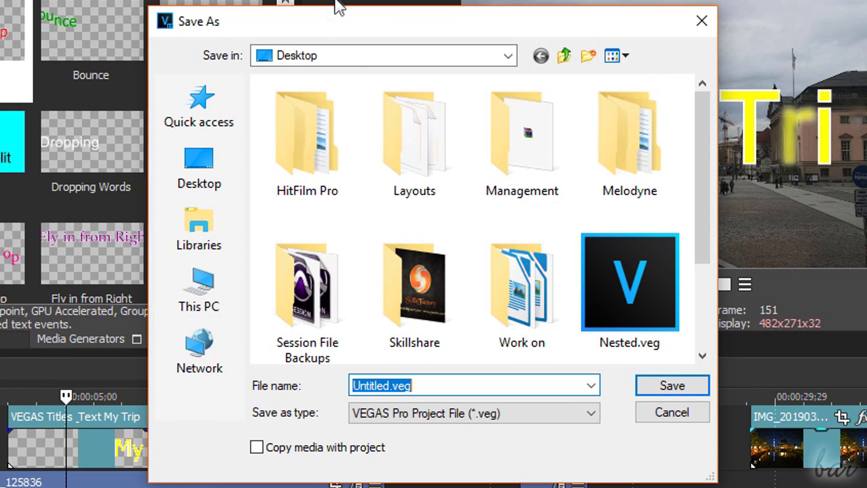
pyautogui.moveTo(711, 154); pyautogui.dragTo(711, 238)
pyautogui.click(435, 383)
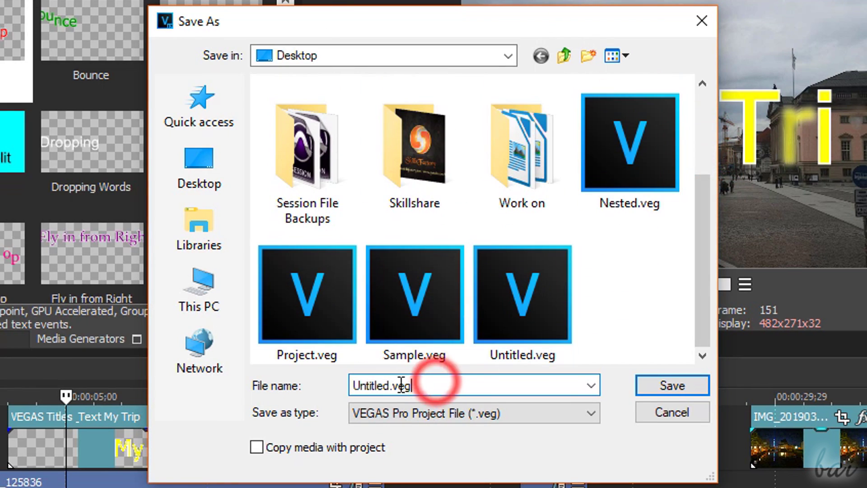
pyautogui.moveTo(389, 386); pyautogui.dragTo(333, 384)
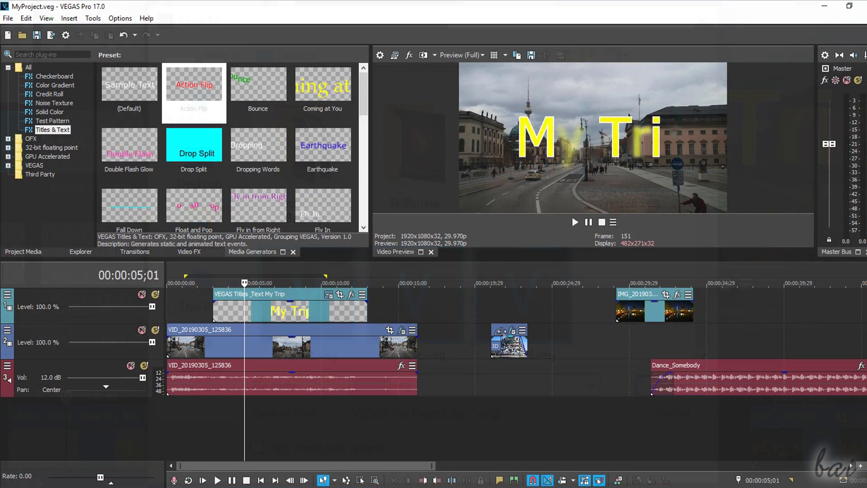
pyautogui.click(502, 336)
# - Combine the dome image, night clip and Dance_Somebody music into nested timeline MyProject_NestedTimeline and save it
pyautogui.keyDown('ctrl'); pyautogui.click(645, 307); pyautogui.keyUp('ctrl')
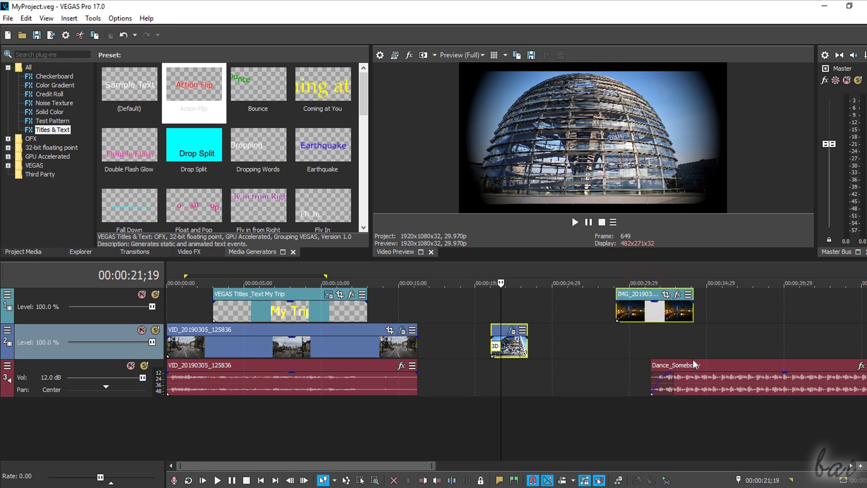
pyautogui.keyDown('ctrl'); pyautogui.click(695, 365); pyautogui.keyUp('ctrl')
pyautogui.rightClick(695, 365)
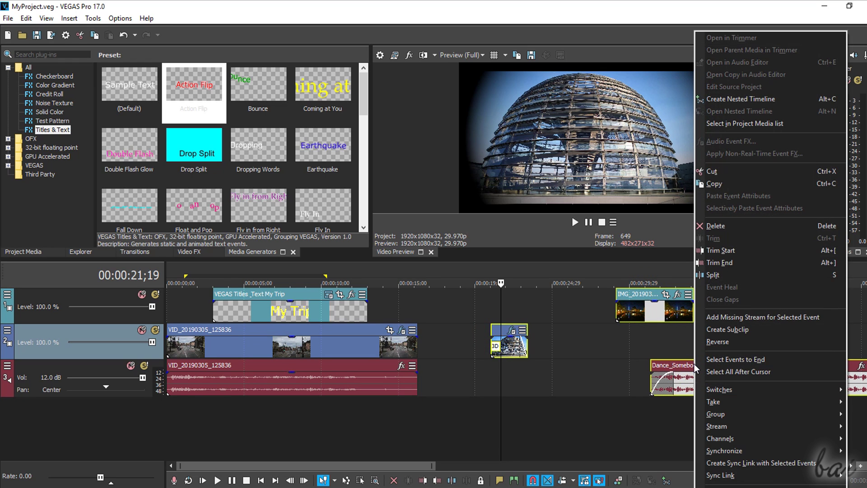
pyautogui.click(773, 101)
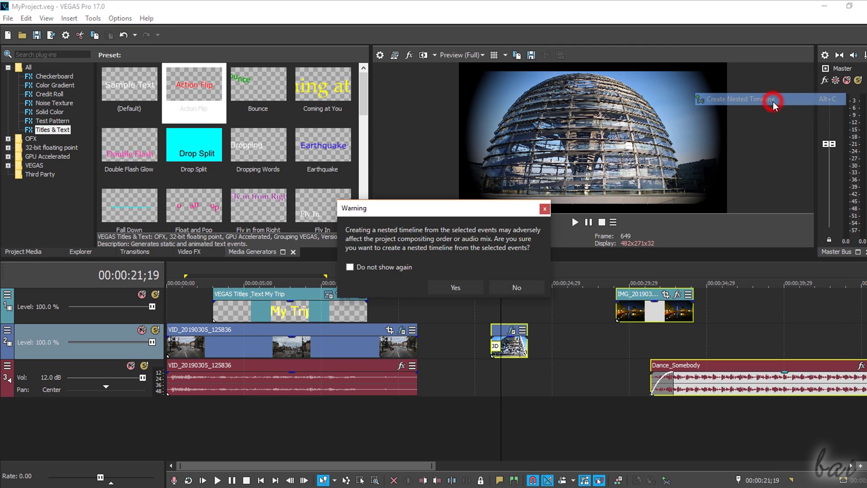
pyautogui.click(459, 287)
pyautogui.click(571, 276)
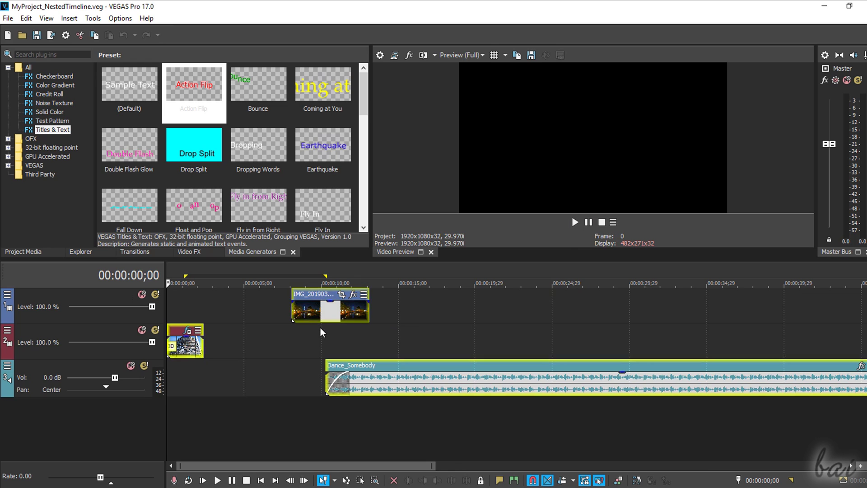
# - Move the playhead to about five seconds and select the Berlin clip, then the nested timeline event
pyautogui.click(206, 292)
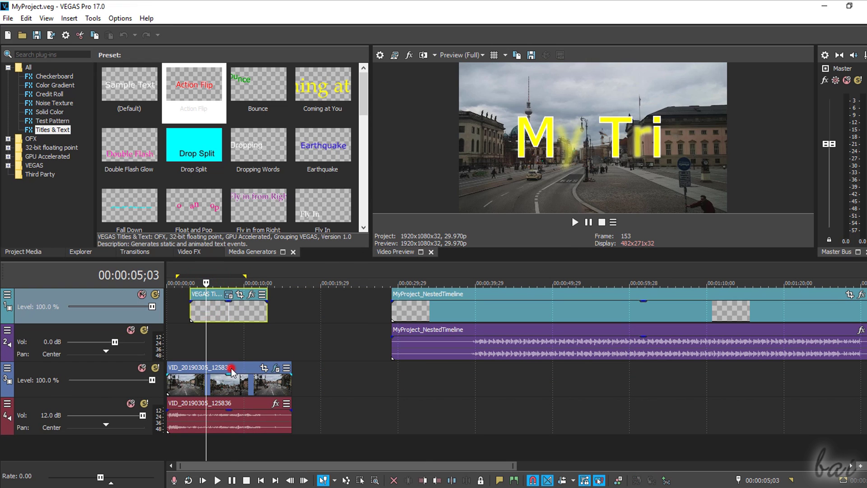
pyautogui.click(230, 367)
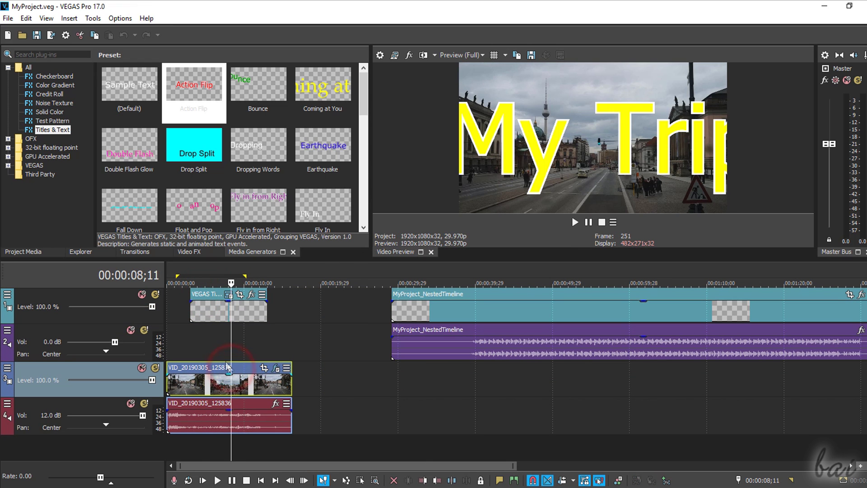
pyautogui.click(486, 294)
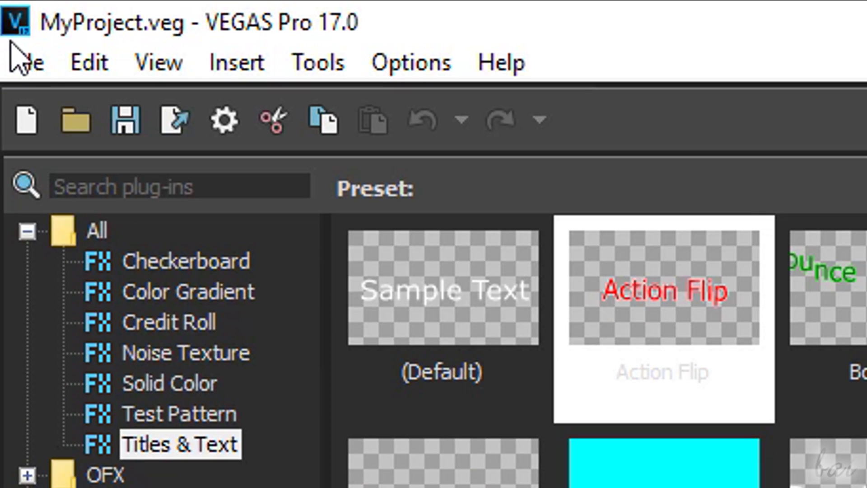
pyautogui.click(8, 18)
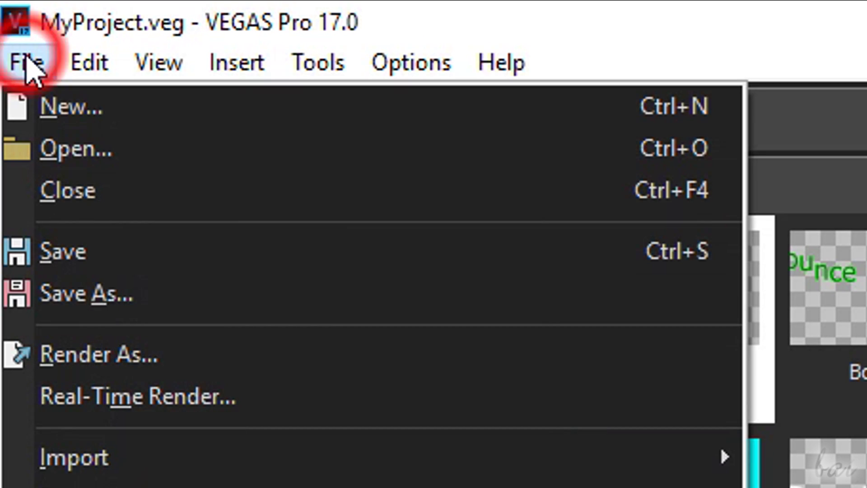
# - In Render As, choose MAGIX AVC/AAC MP4 with the Internet 4K 2160p 59.94 fps template
pyautogui.click(256, 357)
pyautogui.click(217, 120)
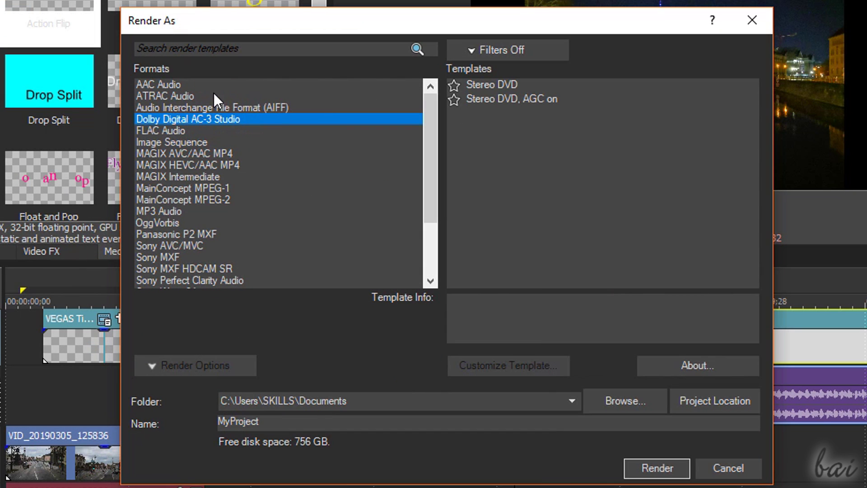
pyautogui.click(190, 211)
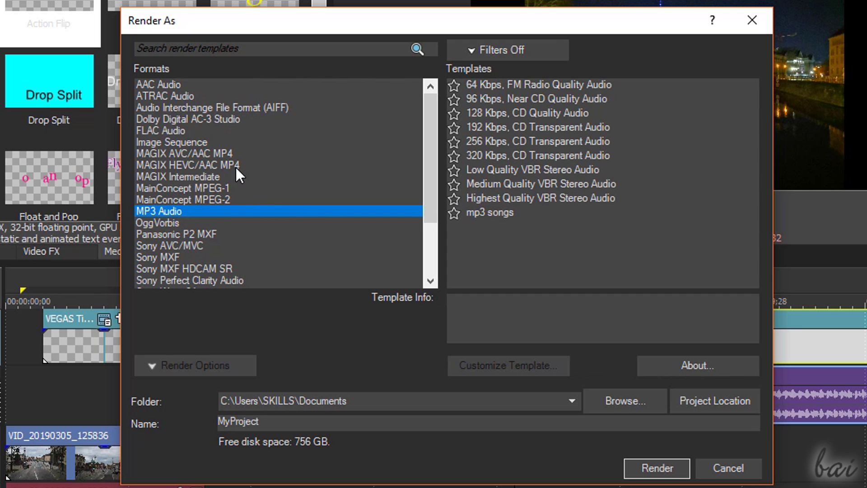
pyautogui.click(216, 153)
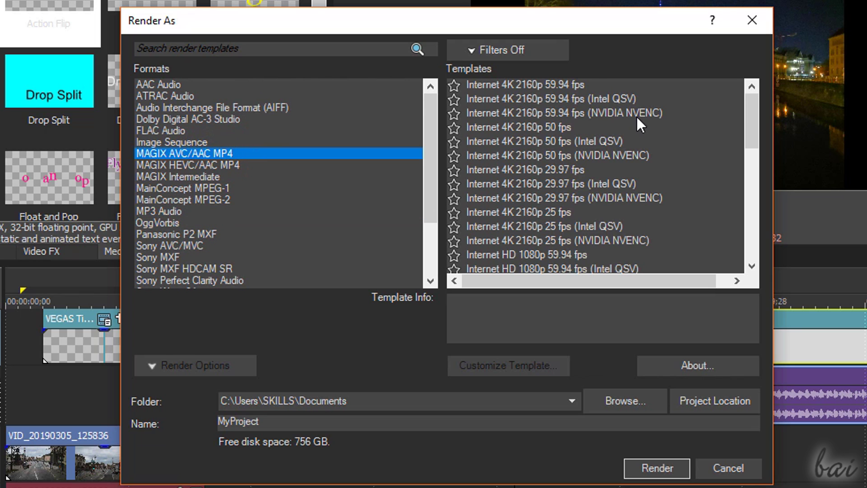
pyautogui.click(556, 85)
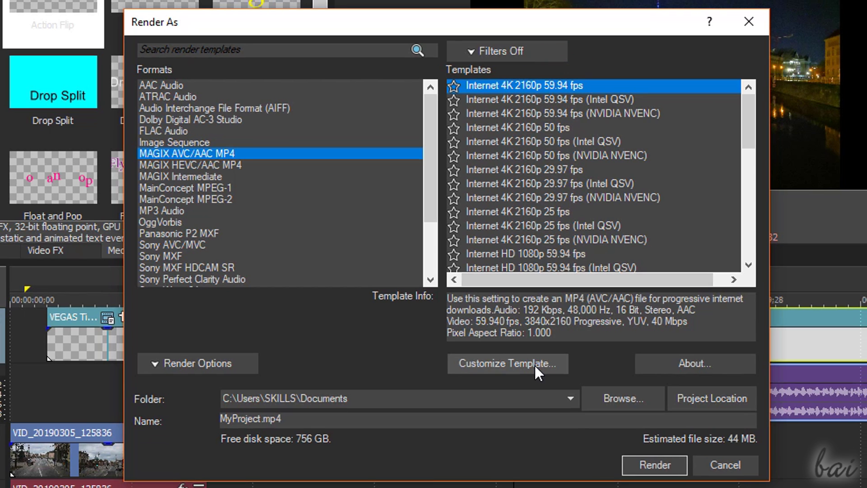
# - Review the template's frame sizes, set the output folder to Desktop, and render MyProject.mp4
pyautogui.click(535, 365)
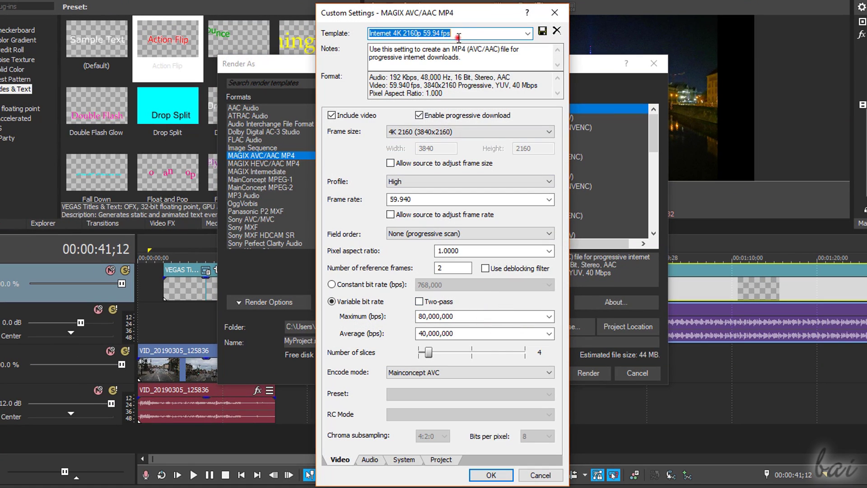
pyautogui.click(432, 131)
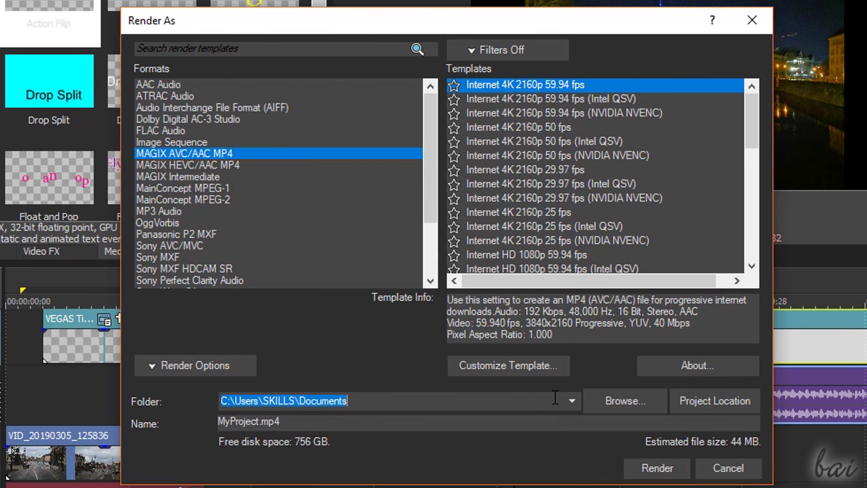
pyautogui.click(331, 419)
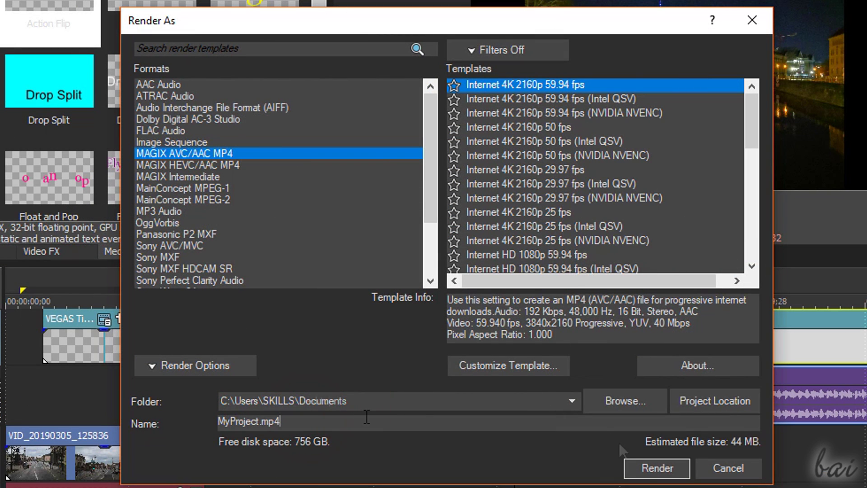
pyautogui.click(656, 468)
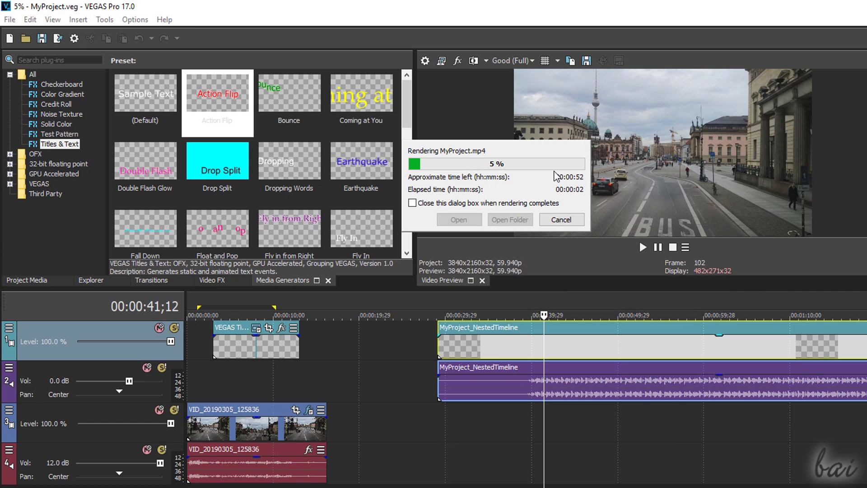
# - Cancel the render and mark a loop region from about 1 second across the My Trip title and street clip
pyautogui.click(561, 219)
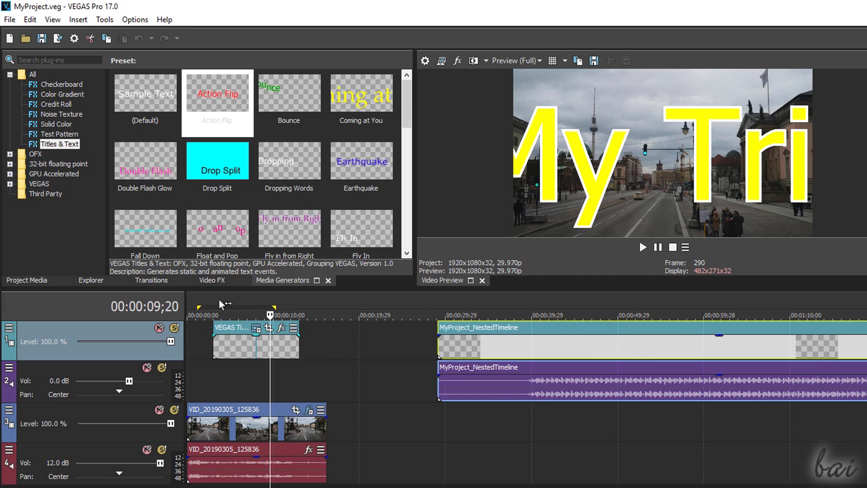
pyautogui.moveTo(221, 303); pyautogui.dragTo(298, 303)
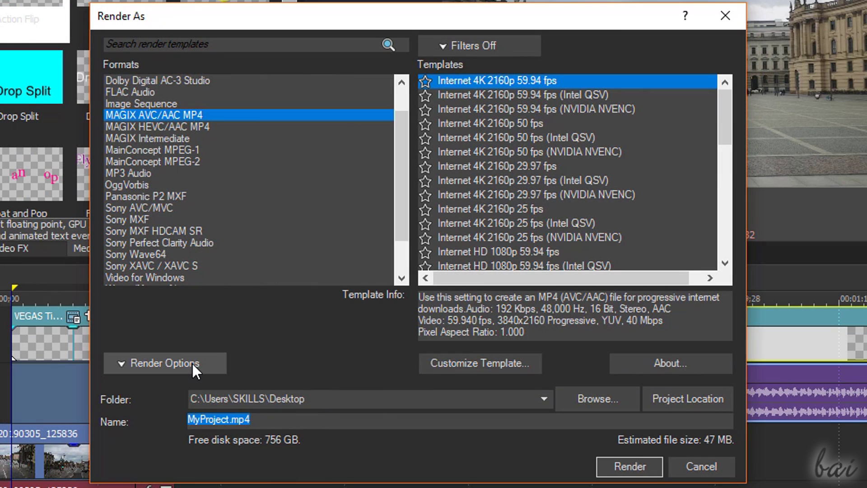
pyautogui.click(340, 361)
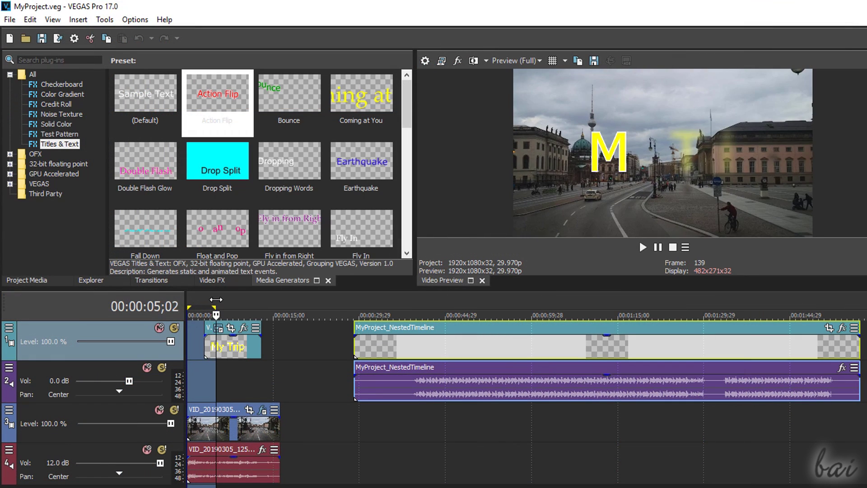
pyautogui.moveTo(216, 300); pyautogui.dragTo(280, 306)
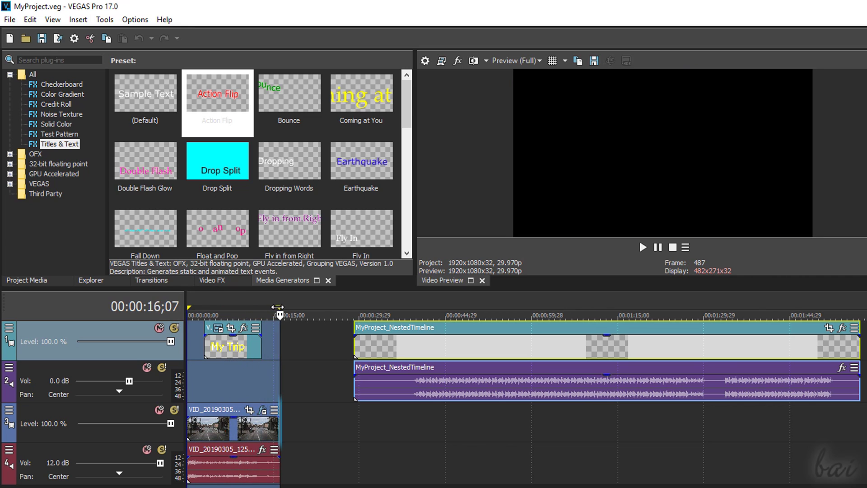